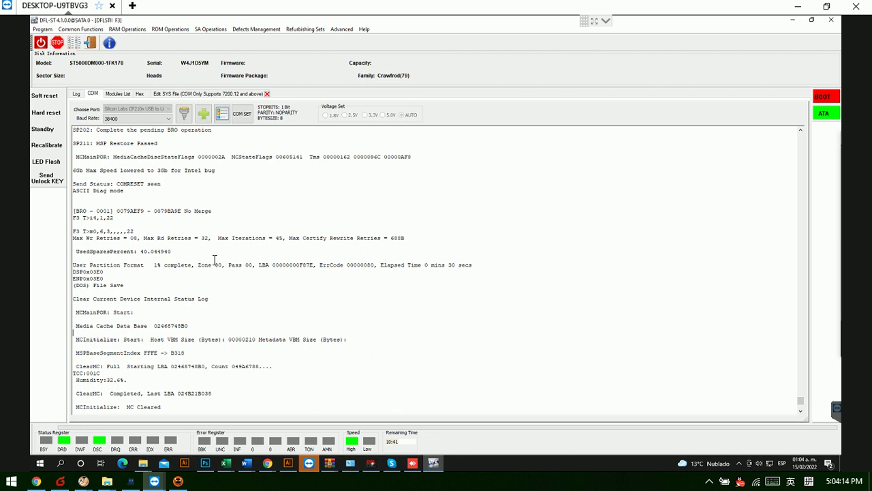
- Check the COM log for the 30-second successful user partition format completion
{"action": "left_click", "coordinate": [180, 199]}
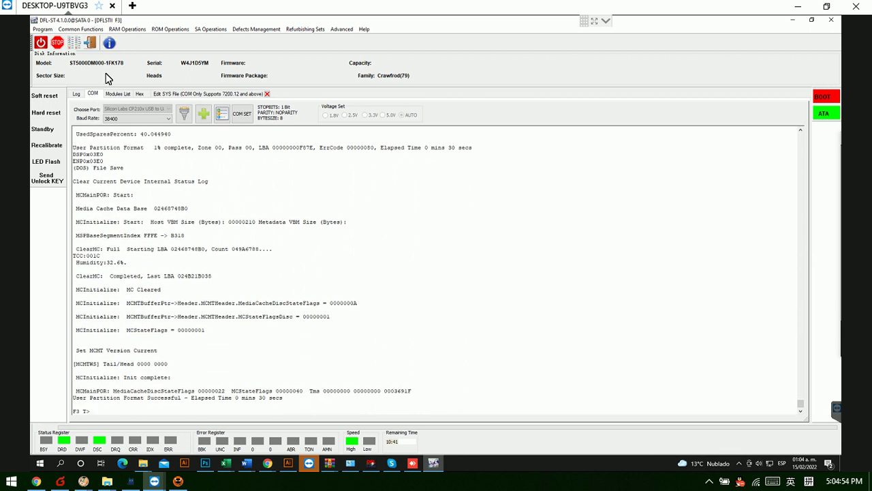
- Browse the ROM Operations > Unlock submenu, then dismiss it unused and scroll the COM log back up
{"action": "left_click", "coordinate": [169, 30]}
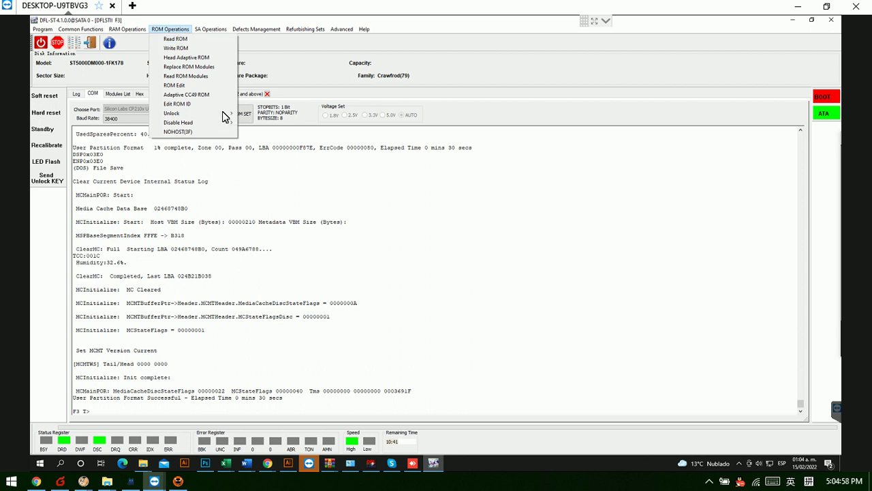
{"action": "mouse_move", "coordinate": [225, 113]}
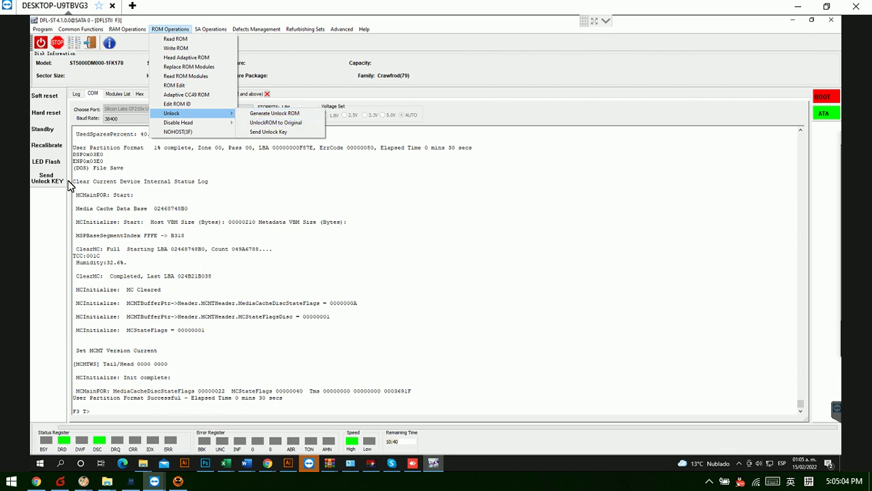
{"action": "left_click", "coordinate": [168, 337]}
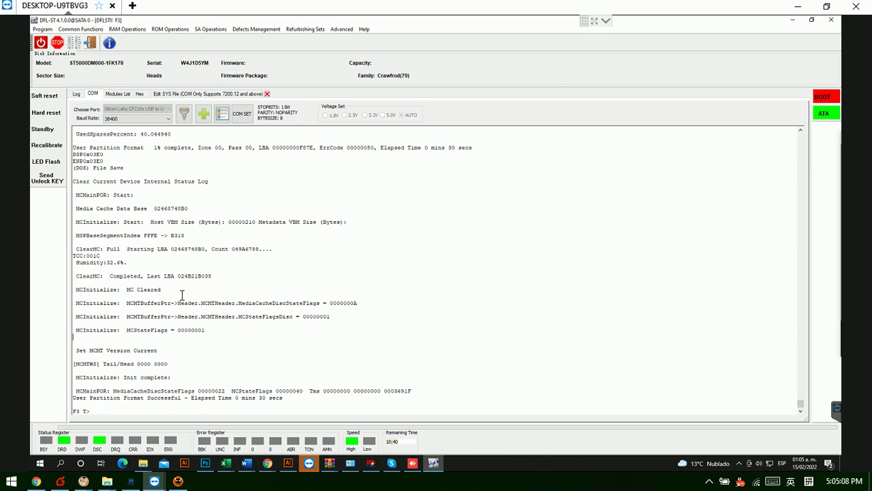
{"action": "scroll", "coordinate": [182, 294], "scroll_direction": "up", "scroll_amount": 3}
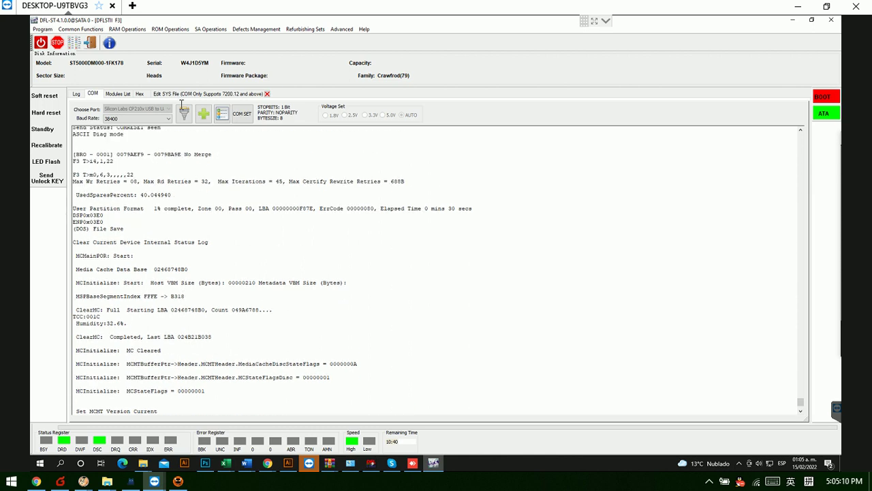
{"action": "left_click", "coordinate": [185, 96]}
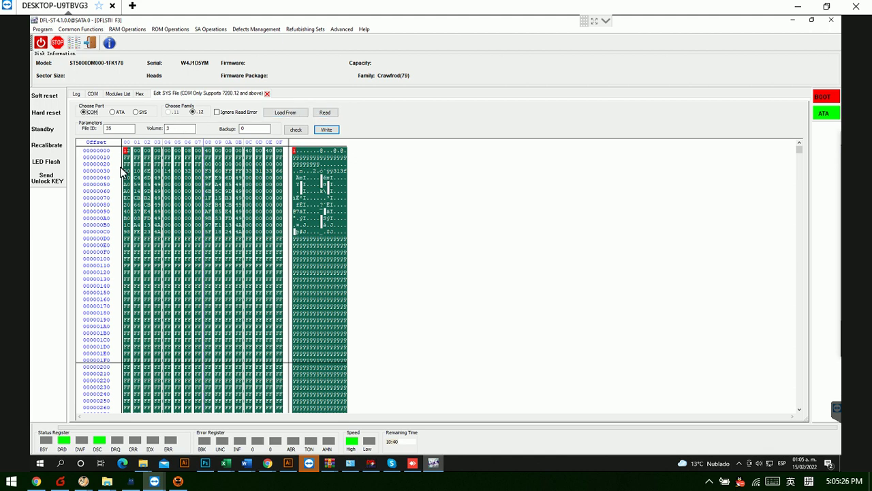
{"action": "left_click", "coordinate": [98, 94]}
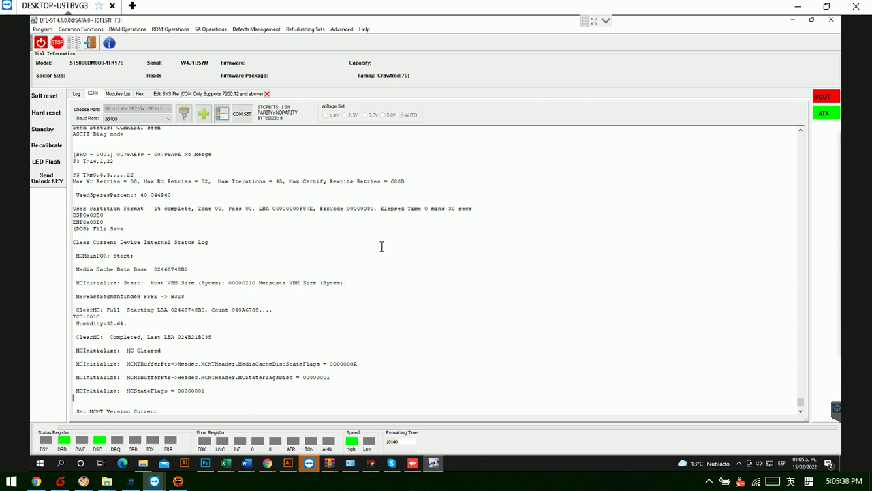
{"action": "left_click_drag", "start_coordinate": [804, 404], "coordinate": [813, 264]}
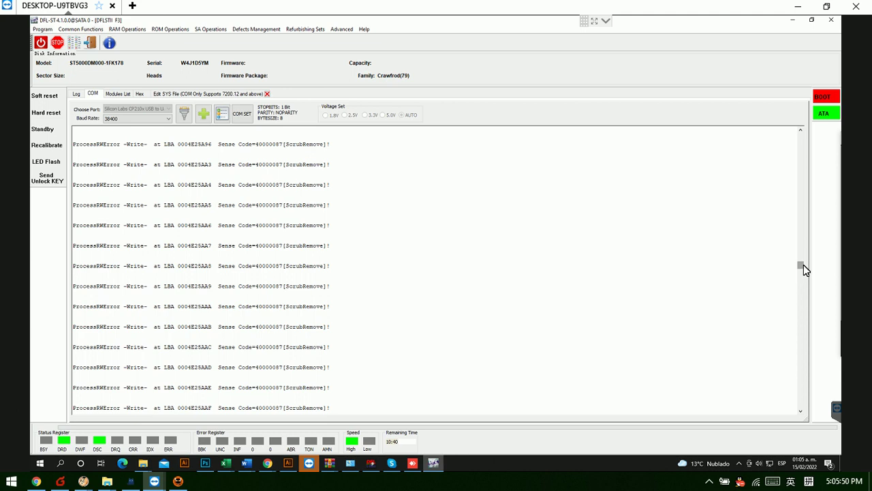
{"action": "left_click_drag", "start_coordinate": [804, 265], "coordinate": [807, 355]}
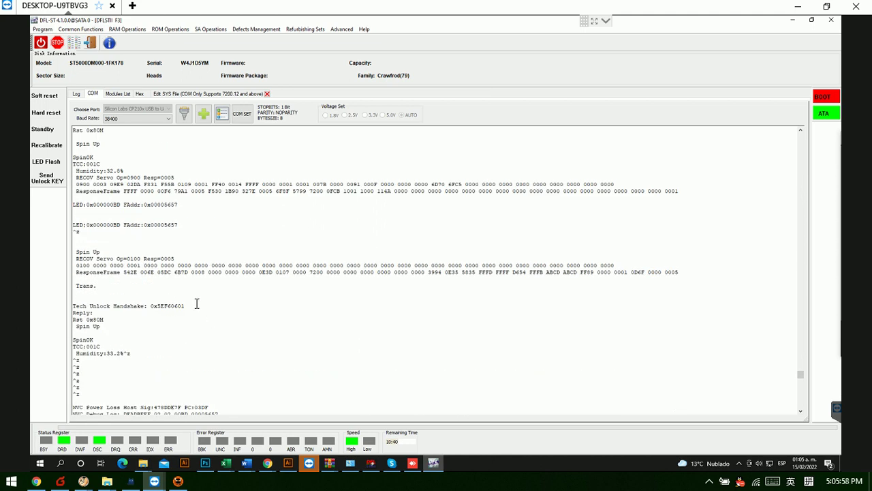
{"action": "scroll", "coordinate": [196, 303], "scroll_direction": "up", "scroll_amount": 2}
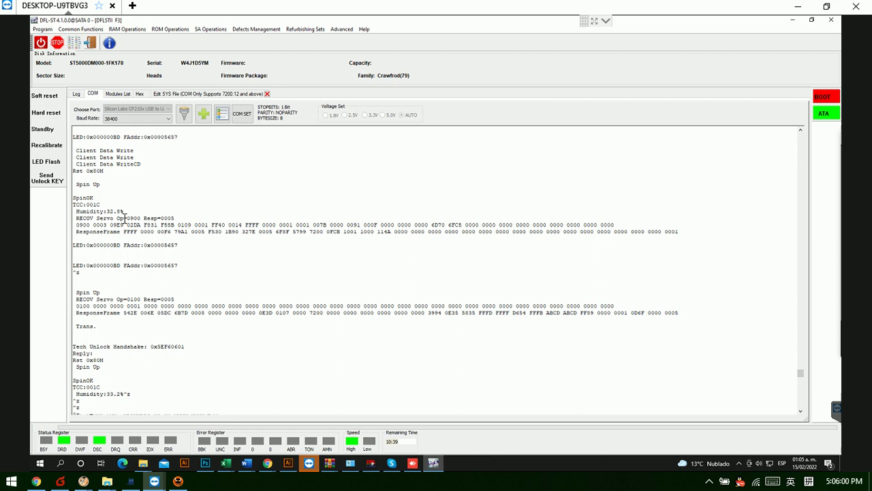
{"action": "scroll", "coordinate": [147, 225], "scroll_direction": "up", "scroll_amount": 1}
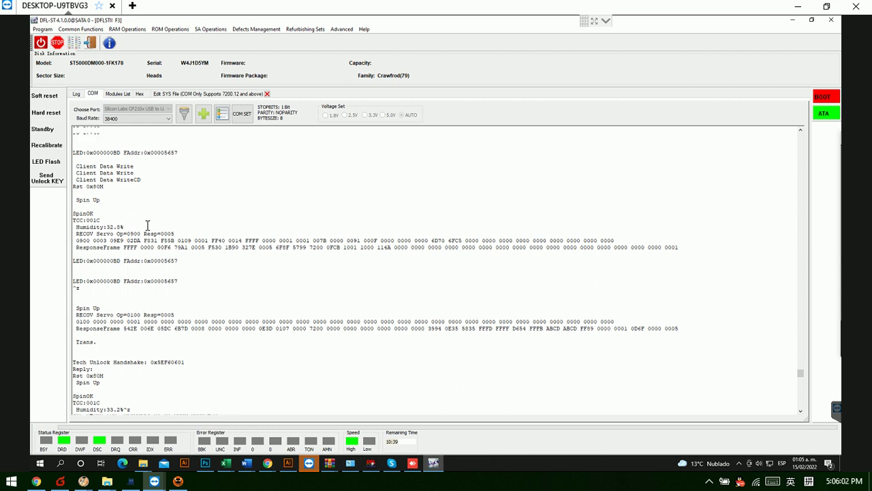
{"action": "scroll", "coordinate": [147, 225], "scroll_direction": "up", "scroll_amount": 3}
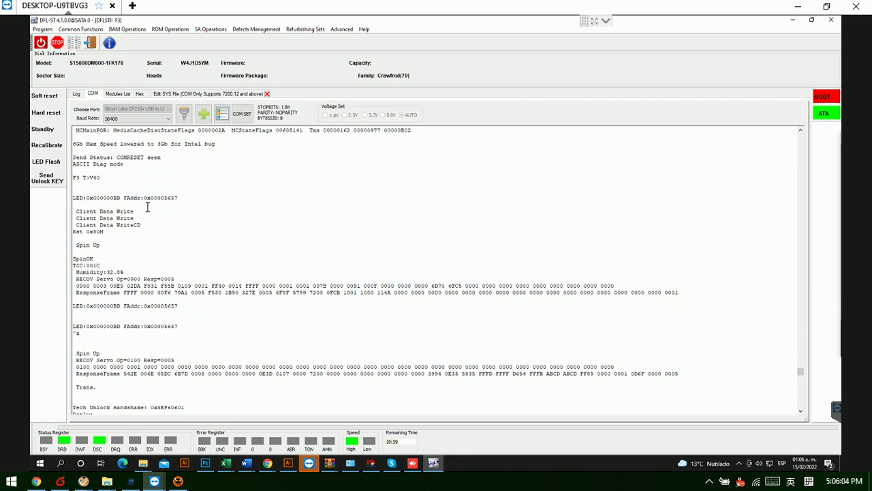
{"action": "scroll", "coordinate": [133, 225], "scroll_direction": "up", "scroll_amount": 2}
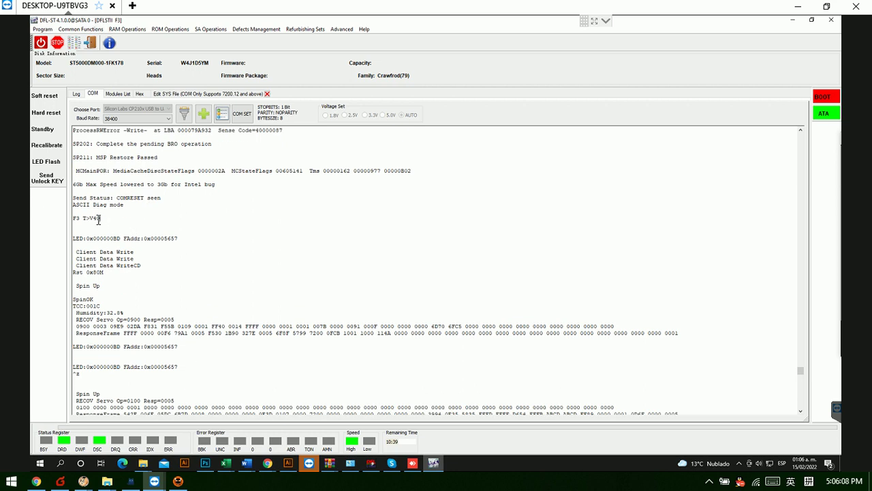
{"action": "left_click_drag", "start_coordinate": [99, 219], "coordinate": [73, 218]}
{"action": "left_click", "coordinate": [215, 326]}
{"action": "scroll", "coordinate": [202, 338], "scroll_direction": "down", "scroll_amount": 4}
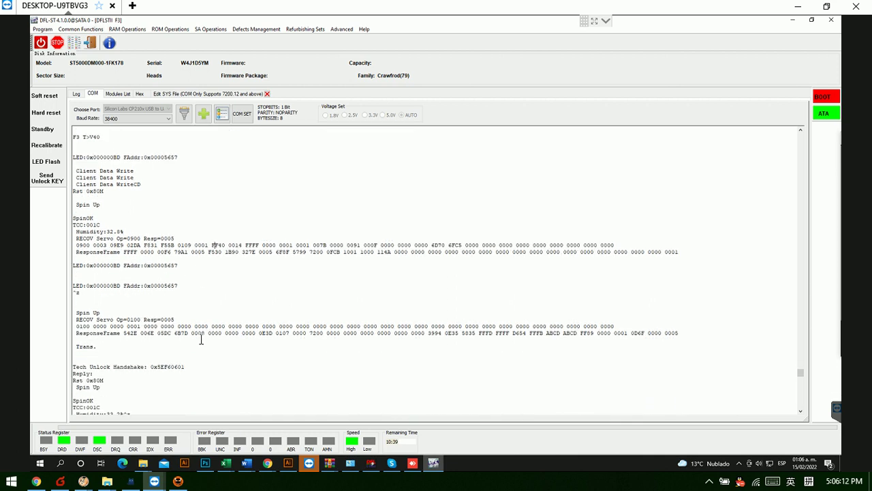
{"action": "scroll", "coordinate": [177, 337], "scroll_direction": "down", "scroll_amount": 10}
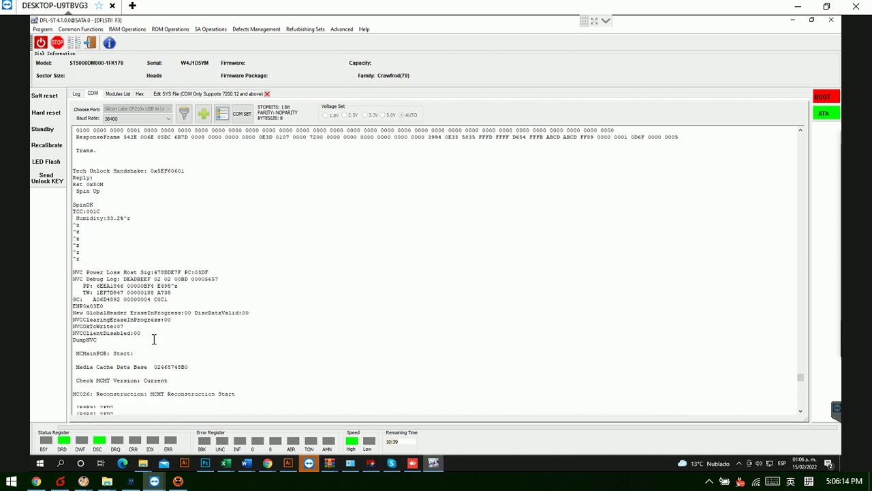
{"action": "scroll", "coordinate": [154, 339], "scroll_direction": "down", "scroll_amount": 12}
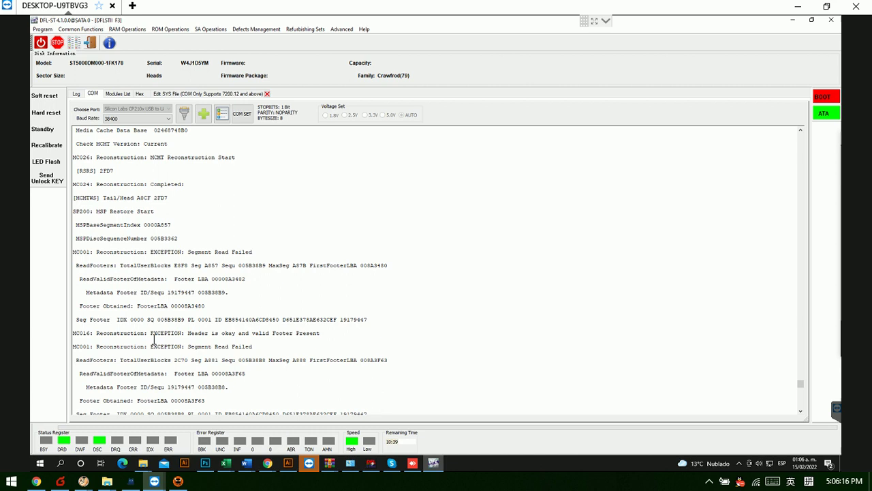
{"action": "scroll", "coordinate": [153, 339], "scroll_direction": "down", "scroll_amount": 13}
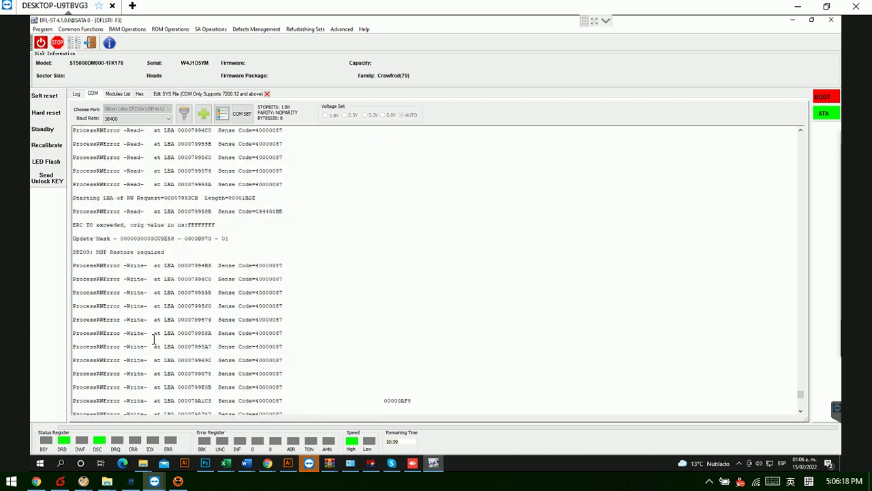
{"action": "scroll", "coordinate": [154, 339], "scroll_direction": "down", "scroll_amount": 5}
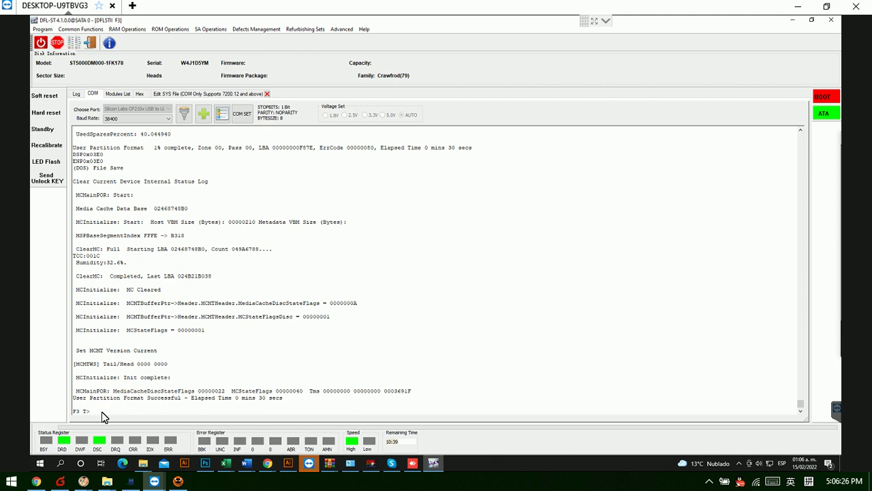
{"action": "key", "text": "alt+shift"}
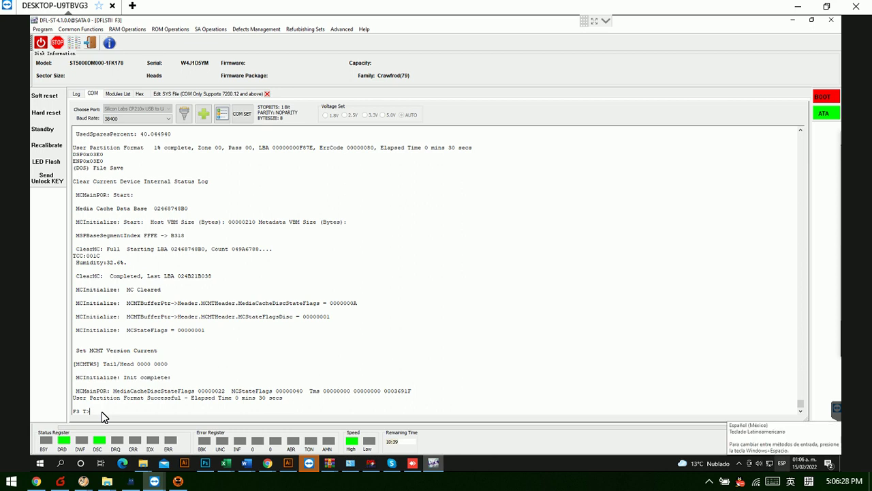
{"action": "scroll", "coordinate": [122, 360], "scroll_direction": "up", "scroll_amount": 4}
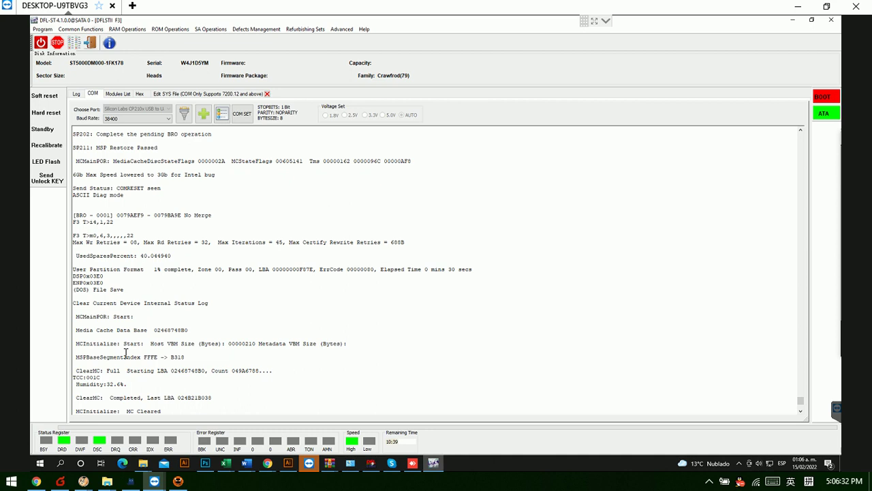
{"action": "scroll", "coordinate": [133, 343], "scroll_direction": "up", "scroll_amount": 2}
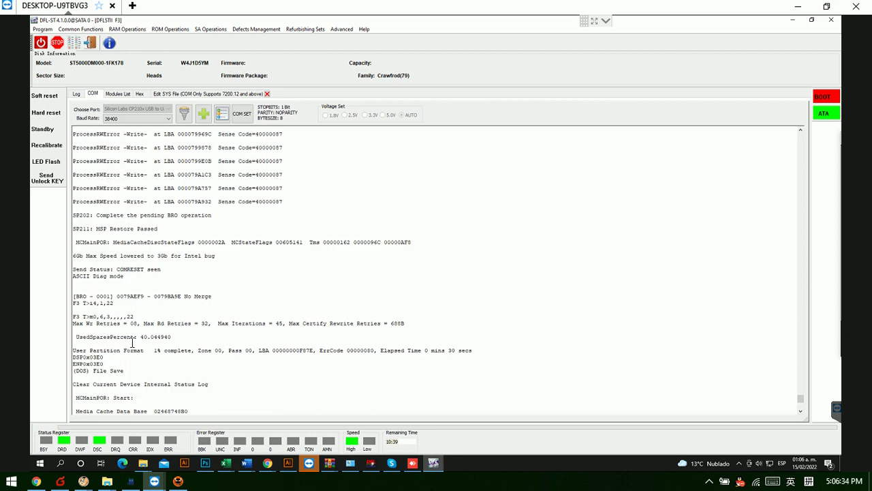
- Run Initialize ID(COM) and compare the COM and Log tabs, which report the SYS file map failure
{"action": "left_click", "coordinate": [253, 29]}
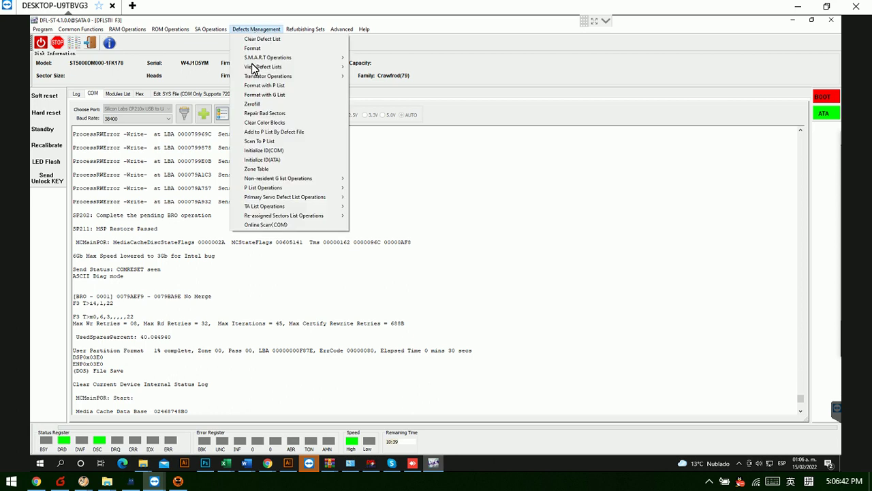
{"action": "left_click", "coordinate": [275, 149]}
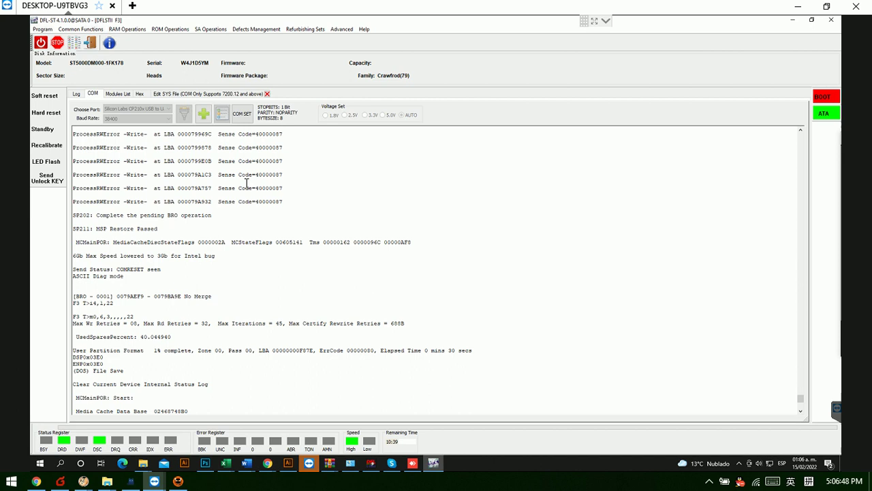
{"action": "left_click", "coordinate": [93, 94]}
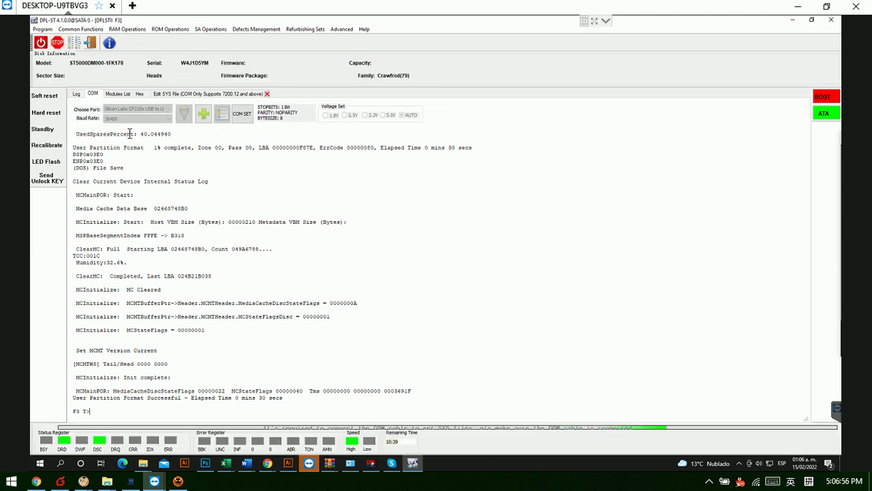
{"action": "left_click", "coordinate": [77, 94]}
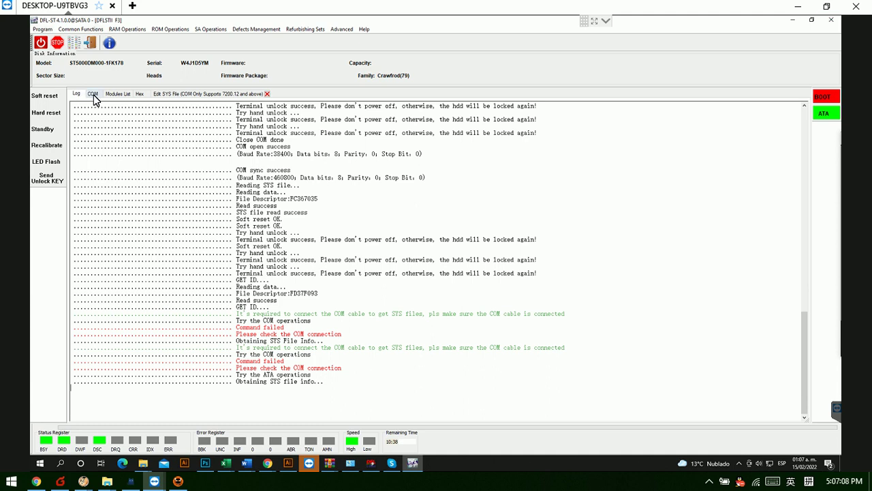
{"action": "left_click", "coordinate": [92, 95]}
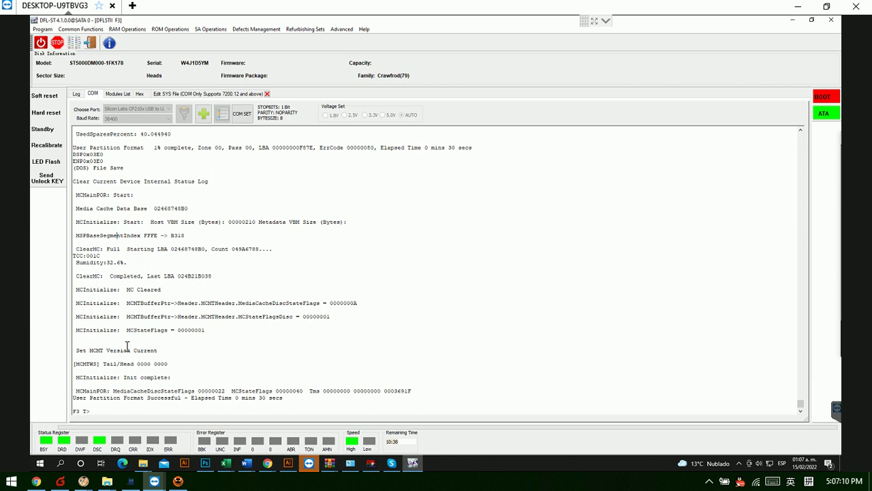
{"action": "left_click", "coordinate": [75, 95]}
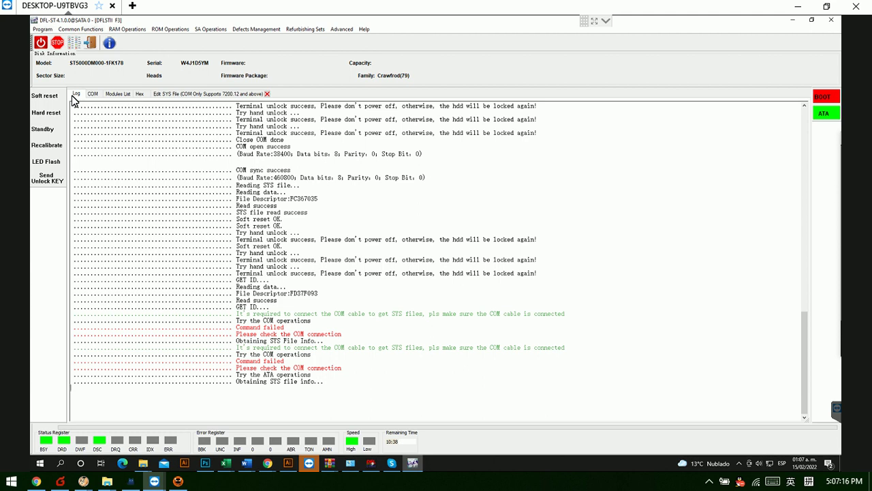
{"action": "left_click", "coordinate": [92, 94]}
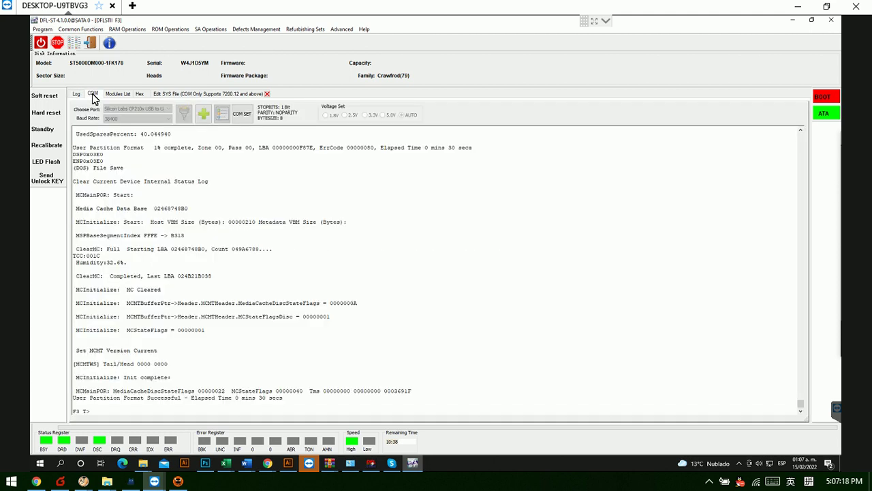
{"action": "left_click", "coordinate": [77, 95]}
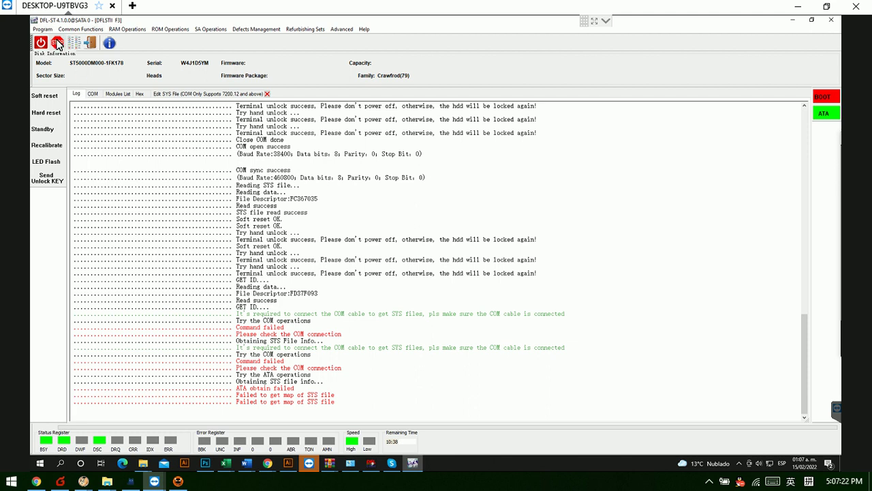
- Send Ctrl+Z twice at the F3 T> prompt in the COM terminal, then switch drive power off
{"action": "left_click", "coordinate": [93, 95]}
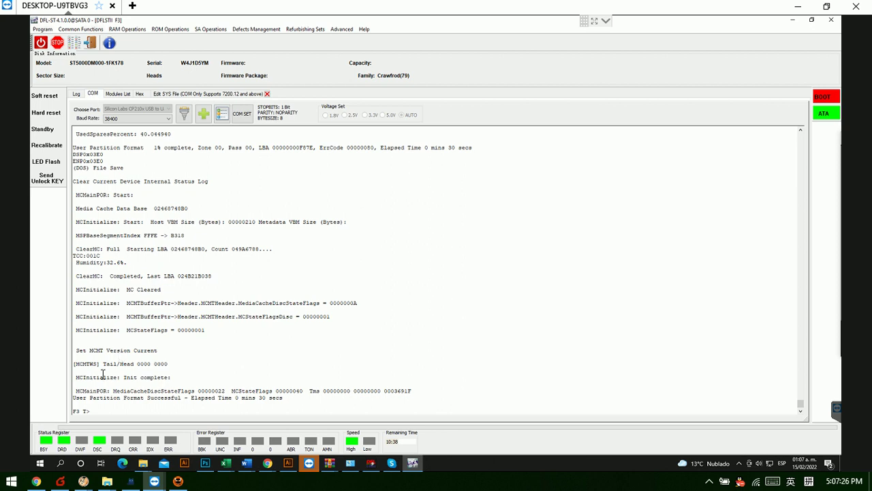
{"action": "left_click", "coordinate": [109, 408]}
{"action": "key", "text": "ctrl+z"}
{"action": "key", "text": "ctrl+z"}
{"action": "key", "text": "ctrl+z"}
{"action": "key", "text": "ctrl+z"}
{"action": "key", "text": "ctrl+z"}
{"action": "key", "text": "ctrl+z"}
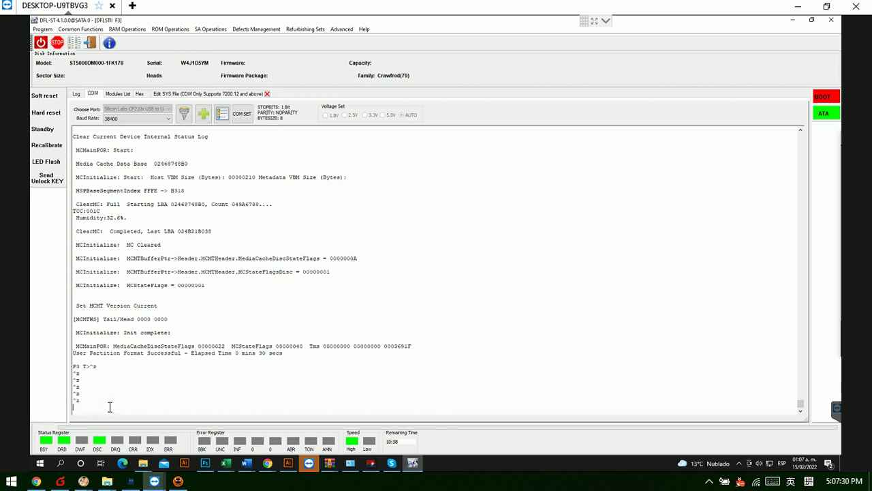
{"action": "key", "text": "ctrl+z"}
{"action": "key", "text": "ctrl+z"}
{"action": "key", "text": "ctrl+z"}
{"action": "key", "text": "ctrl+z"}
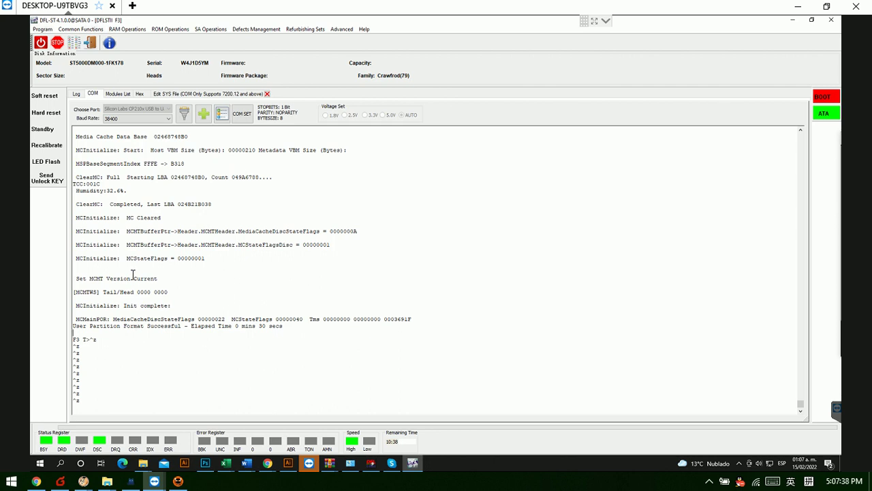
{"action": "left_click", "coordinate": [42, 45]}
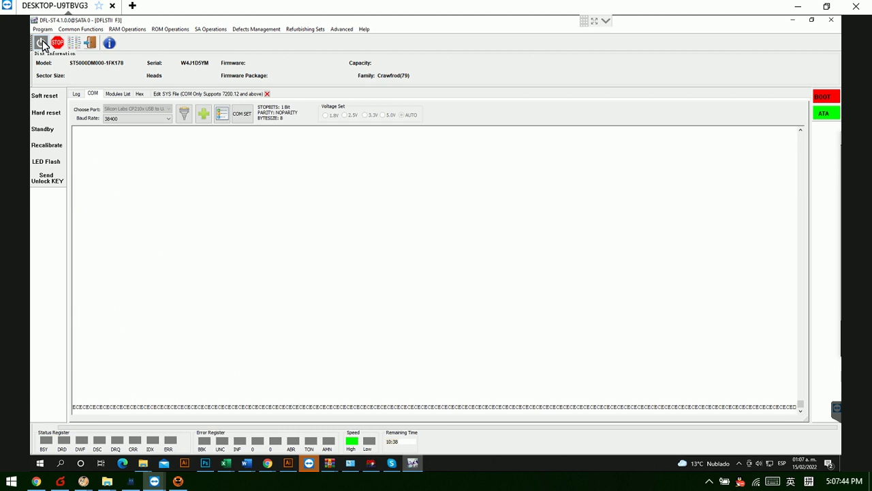
- Power the drive on, send the unlock key, and break into the F3 T> prompt with Ctrl+Z
{"action": "left_click", "coordinate": [42, 45]}
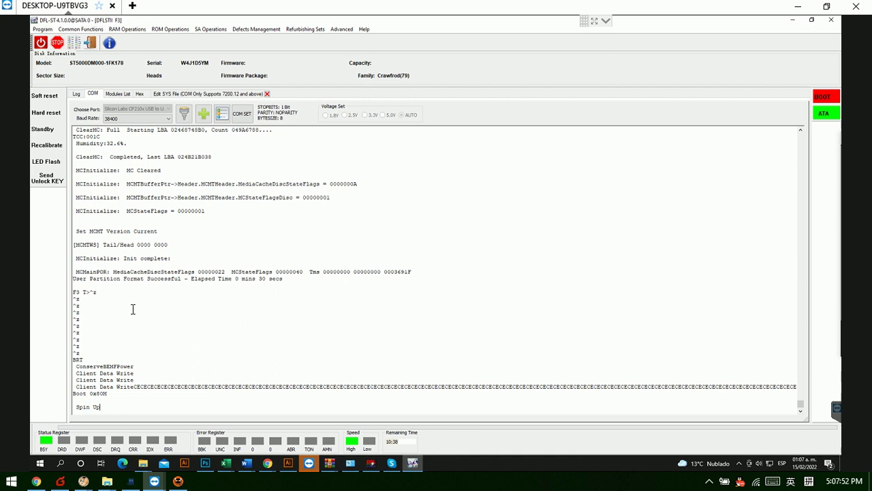
{"action": "left_click", "coordinate": [107, 406]}
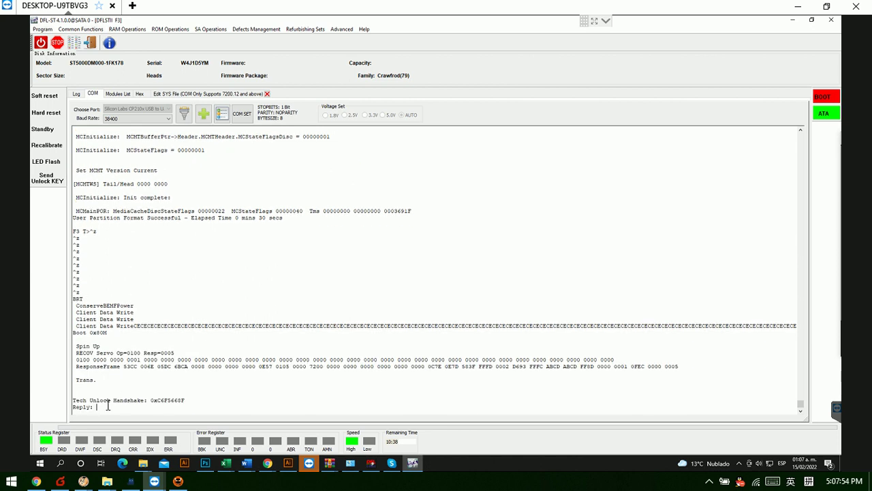
{"action": "left_click", "coordinate": [48, 182]}
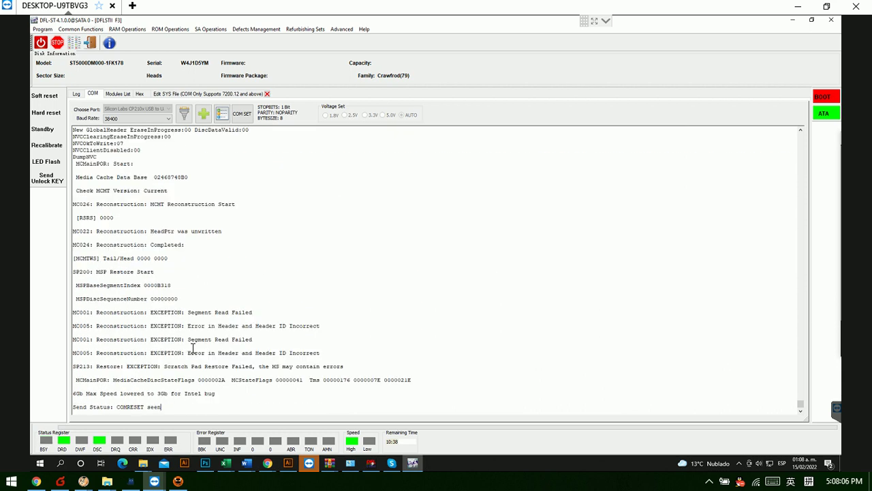
{"action": "key", "text": "ctrl+z"}
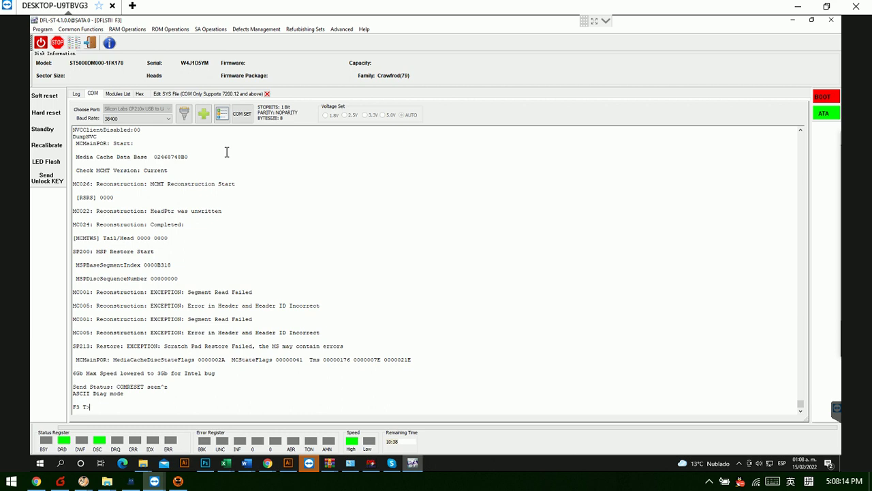
- Apply Initialize ID(COM) with Show Details in Terminal on, Offline Defects and both Auto Re-assign off
{"action": "left_click", "coordinate": [256, 30]}
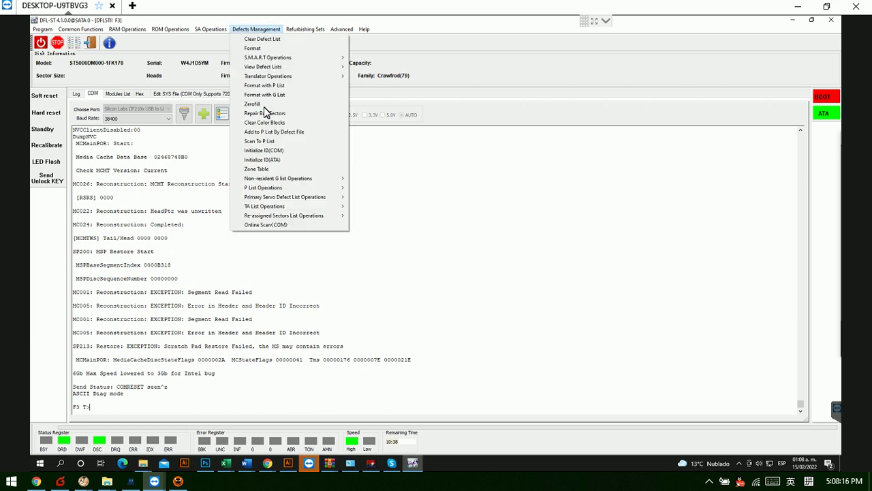
{"action": "left_click", "coordinate": [272, 152]}
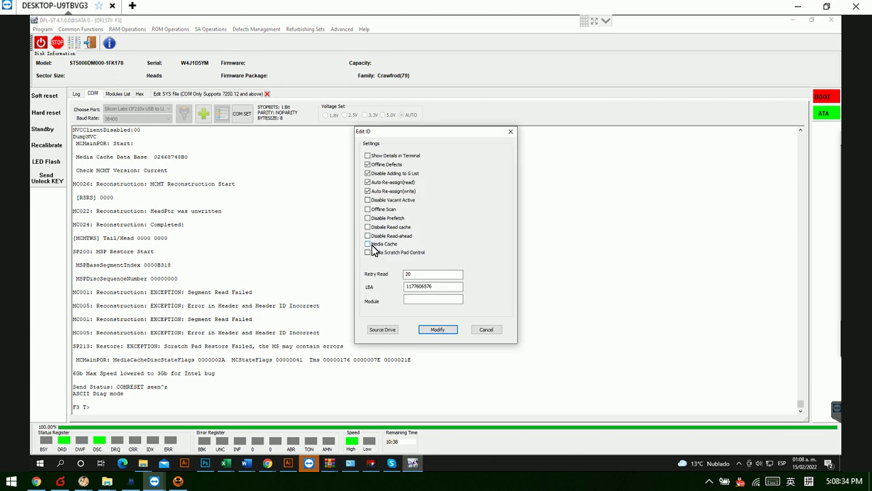
{"action": "left_click", "coordinate": [368, 164]}
{"action": "left_click", "coordinate": [368, 155]}
{"action": "left_click", "coordinate": [369, 182]}
{"action": "left_click", "coordinate": [369, 191]}
{"action": "left_click", "coordinate": [442, 330]}
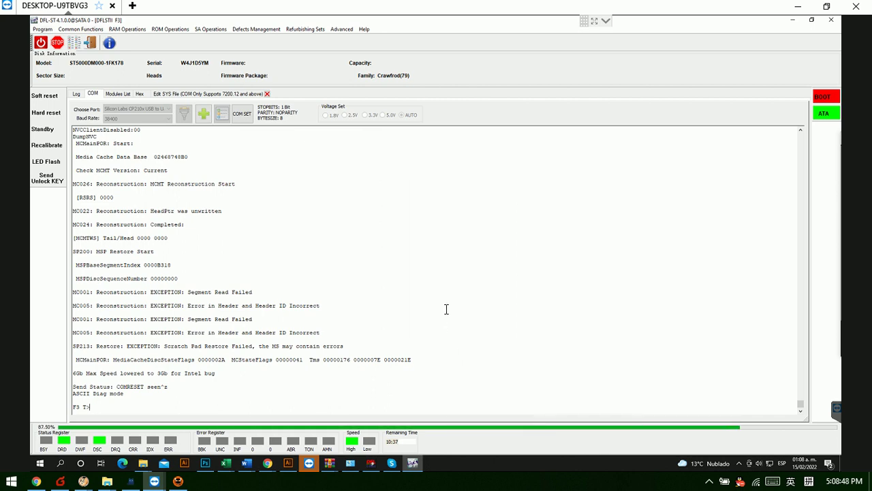
- Confirm Write and Operation success in the Log, then re-read the ID via Initialize ID(COM)
{"action": "left_click", "coordinate": [81, 93]}
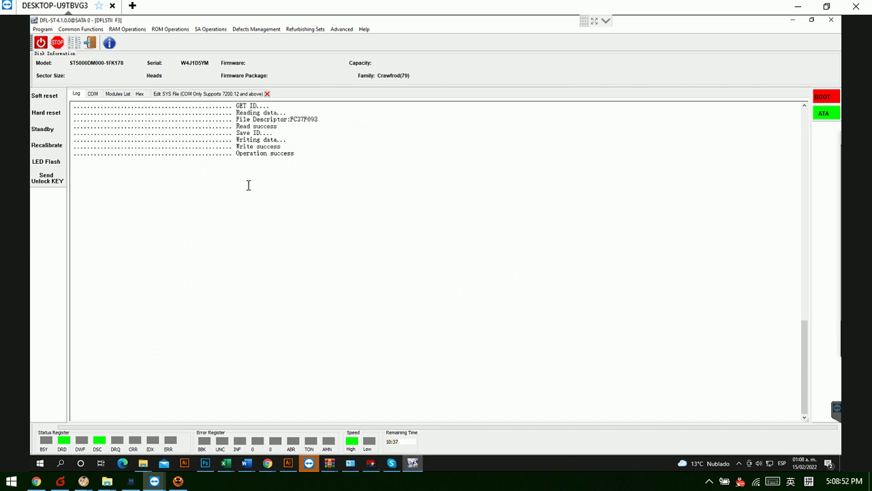
{"action": "left_click", "coordinate": [262, 162]}
{"action": "left_click", "coordinate": [253, 29]}
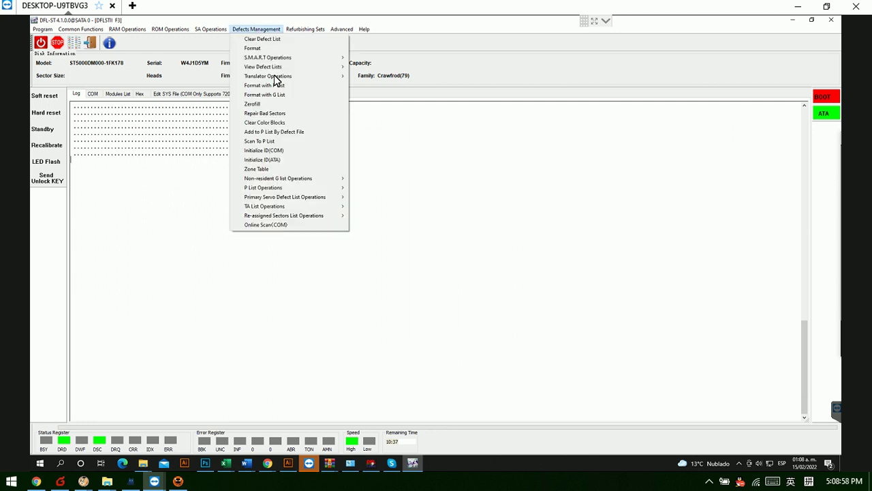
{"action": "left_click", "coordinate": [270, 151]}
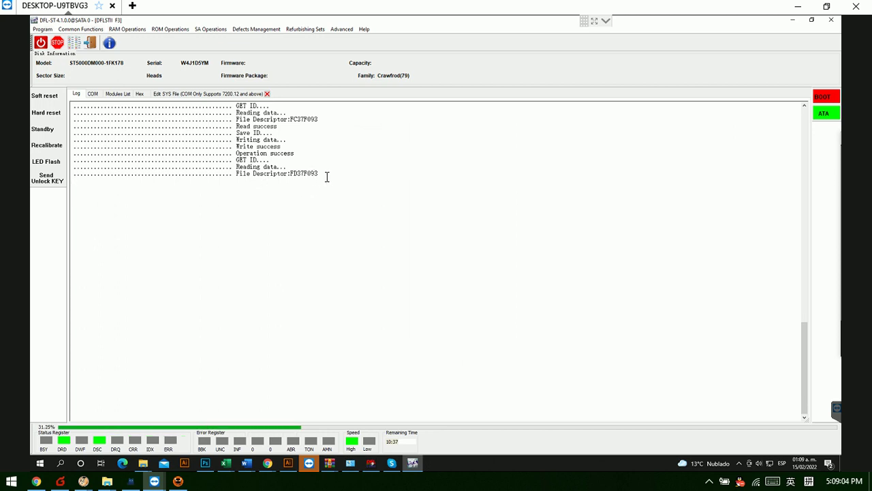
{"action": "left_click_drag", "start_coordinate": [326, 177], "coordinate": [302, 172]}
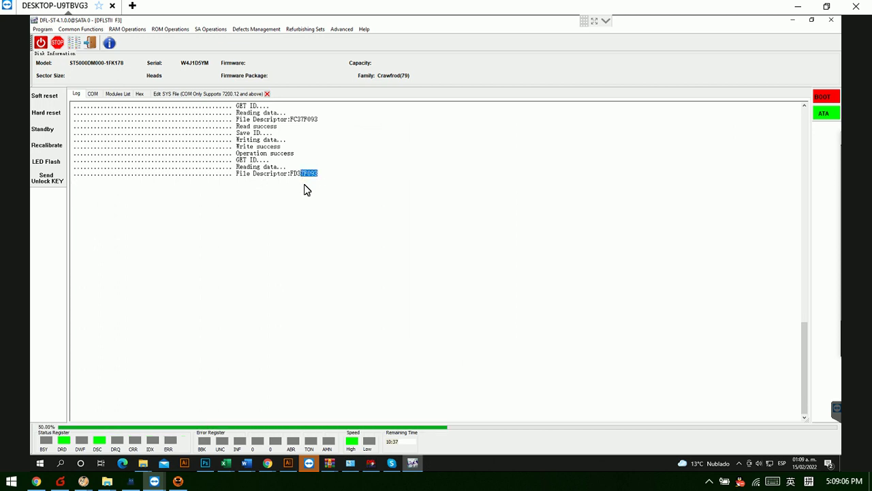
{"action": "left_click", "coordinate": [327, 175]}
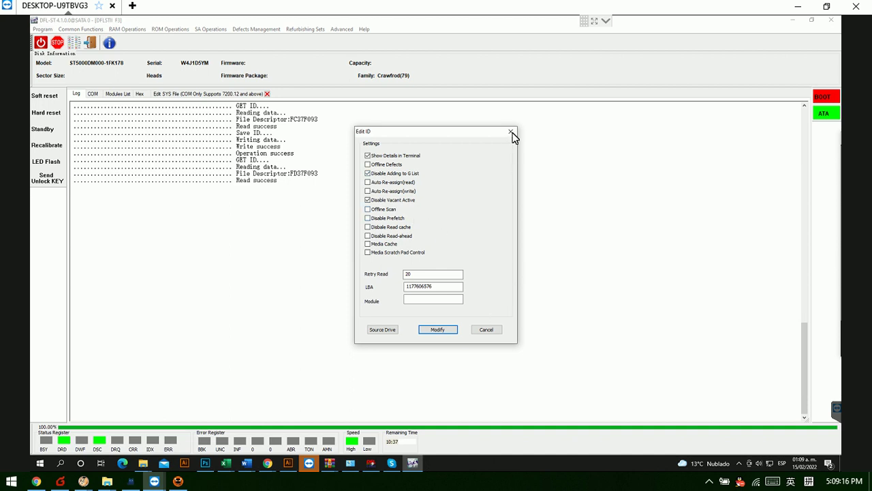
- Cancel the Edit ID dialog and open the HDD Scan window
{"action": "left_click", "coordinate": [498, 328]}
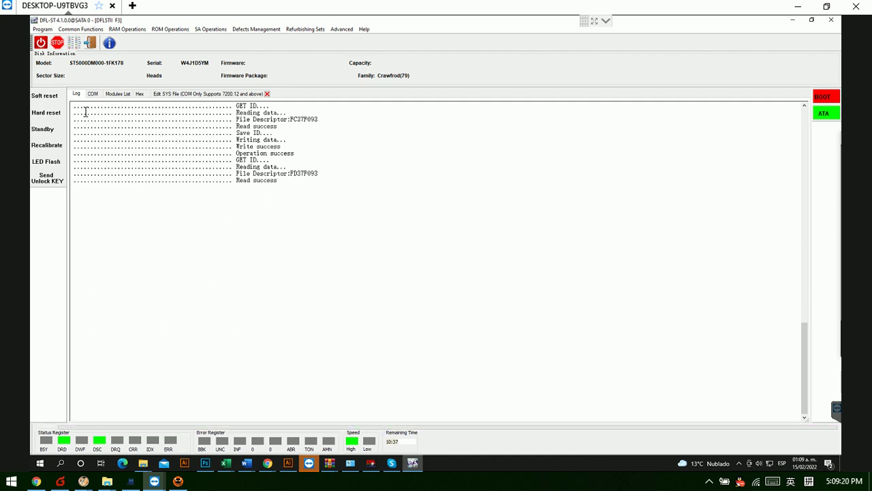
{"action": "left_click", "coordinate": [74, 44]}
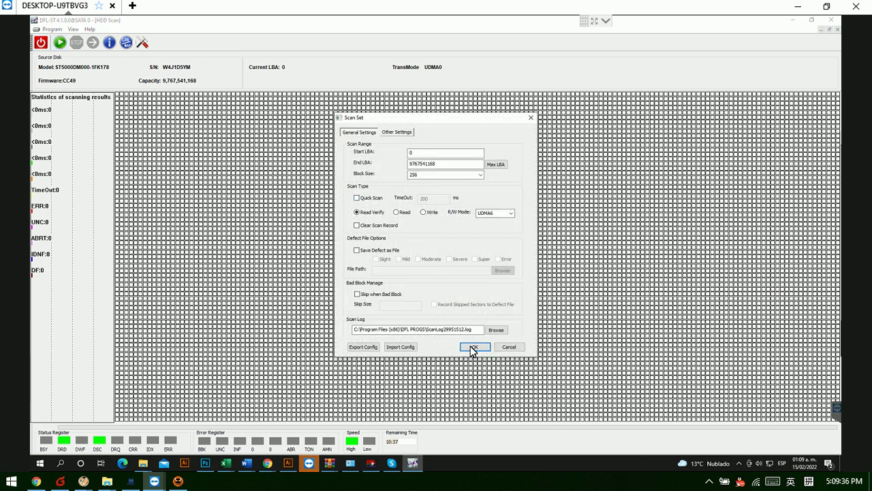
- Start a Read Verify scan from LBA 0, halt it at LBA 747,008, and reopen Scan Set
{"action": "left_click", "coordinate": [474, 348]}
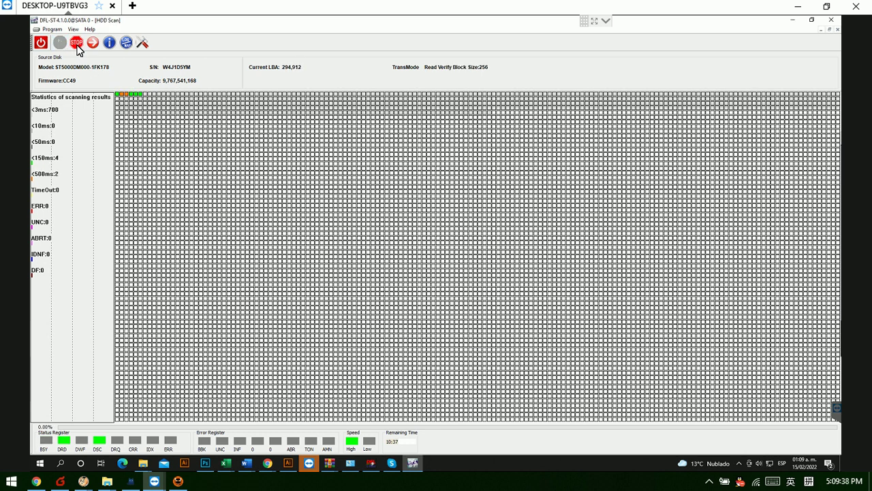
{"action": "left_click", "coordinate": [76, 44]}
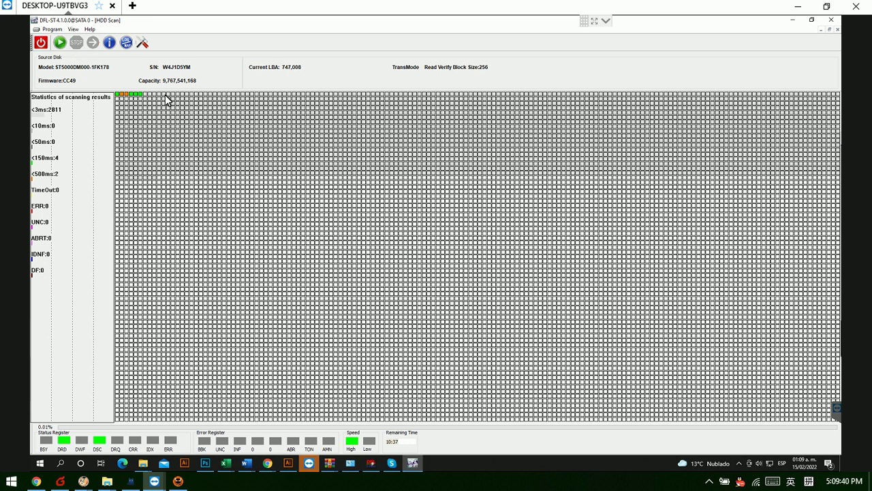
{"action": "left_click", "coordinate": [144, 43]}
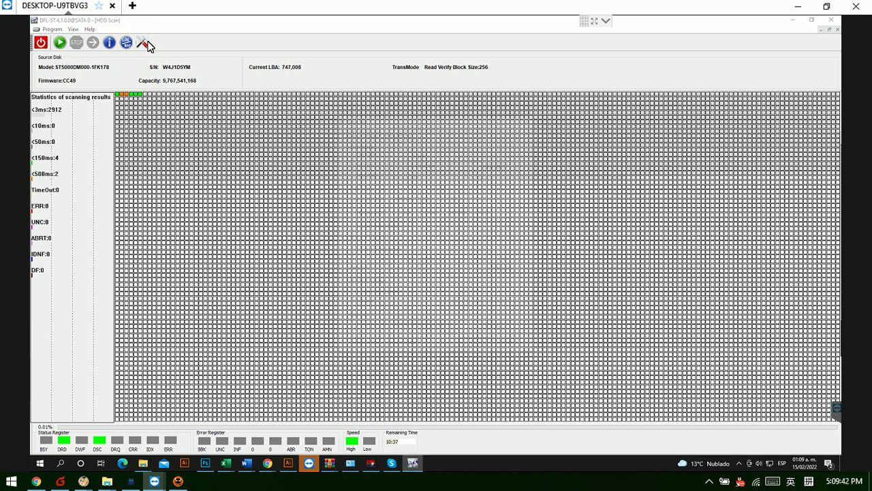
- Set the scan's start LBA to 9,600,000,000 and confirm the range
{"action": "left_click", "coordinate": [439, 152]}
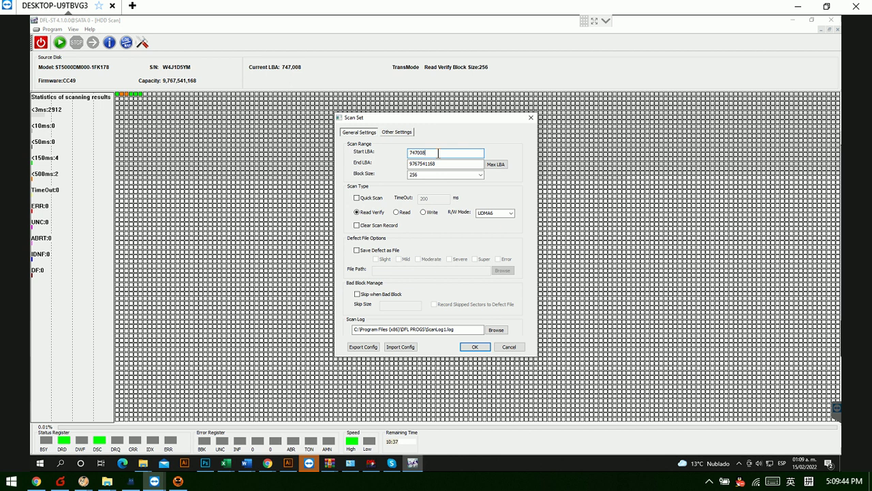
{"action": "key", "text": "ctrl+a"}
{"action": "type", "text": "960000000"}
{"action": "left_click", "coordinate": [475, 347]}
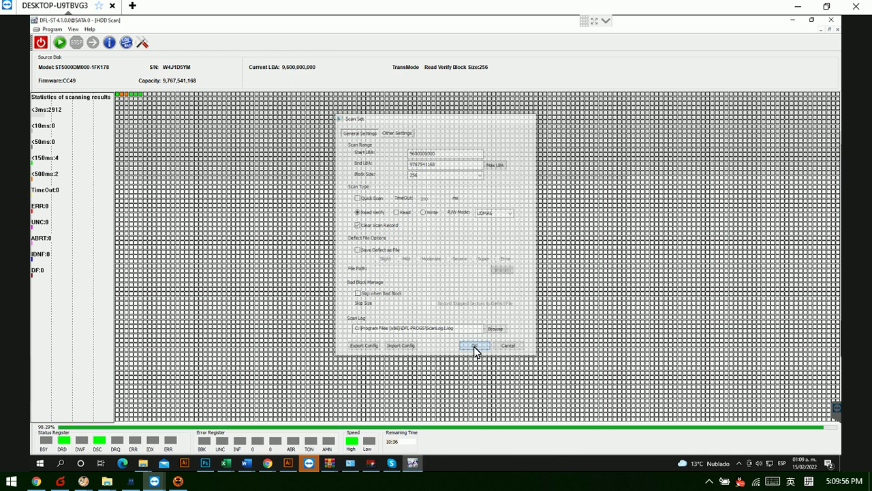
- Scan from there until 12 UNC errors appear, then stop and close HDD Scan
{"action": "left_click", "coordinate": [61, 42]}
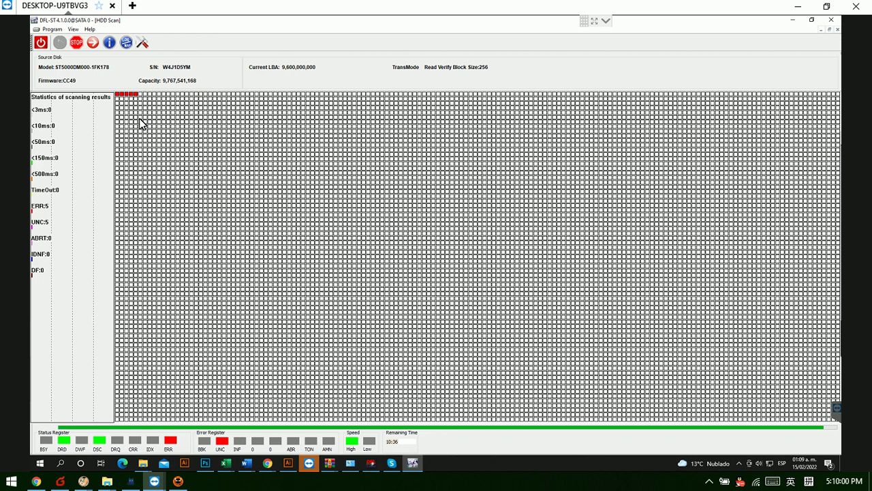
{"action": "left_click", "coordinate": [77, 44]}
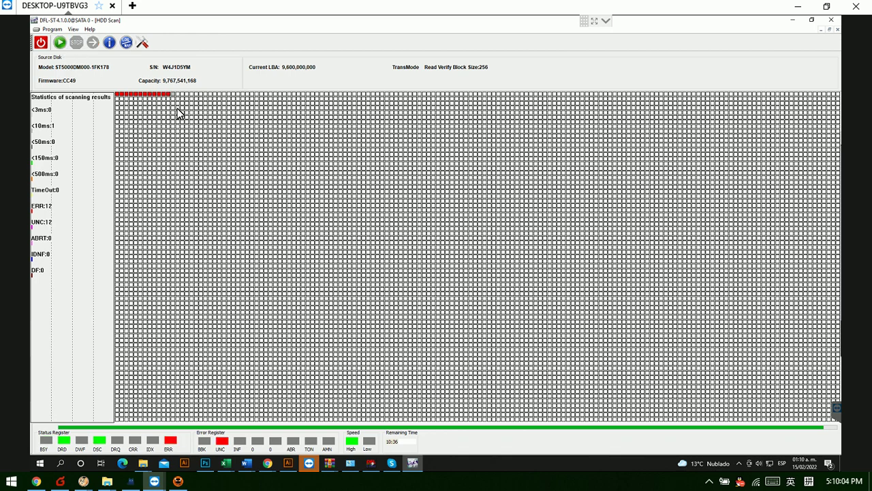
{"action": "left_click", "coordinate": [837, 30]}
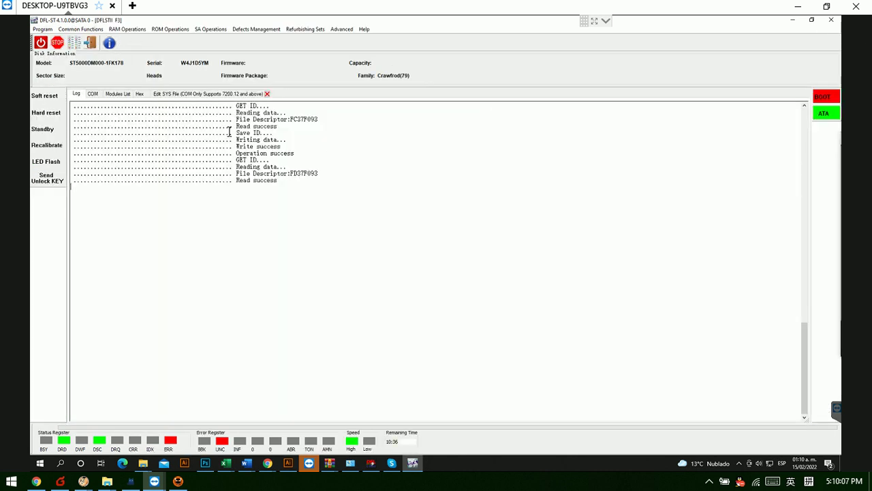
- Attempt to write the loaded SYS file 35 (volume 3) to the drive over the SYS port, skipping the check
{"action": "left_click", "coordinate": [203, 93]}
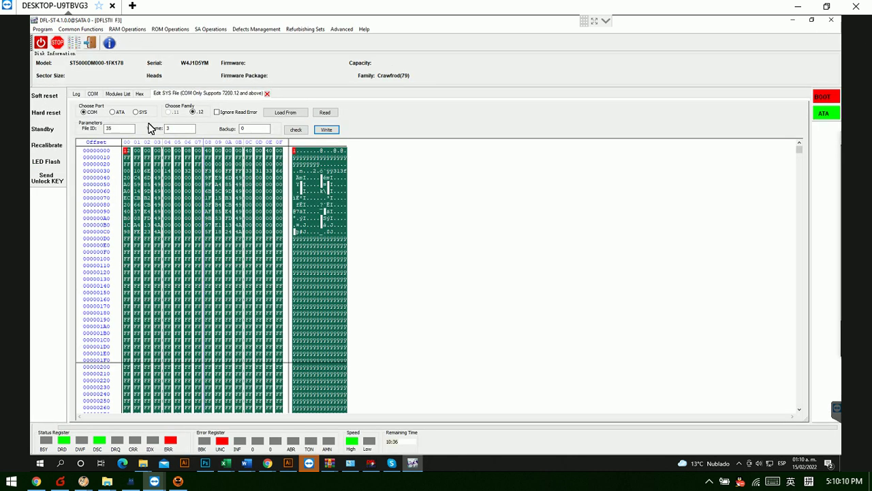
{"action": "left_click", "coordinate": [136, 112]}
{"action": "left_click", "coordinate": [331, 133]}
{"action": "left_click", "coordinate": [437, 258]}
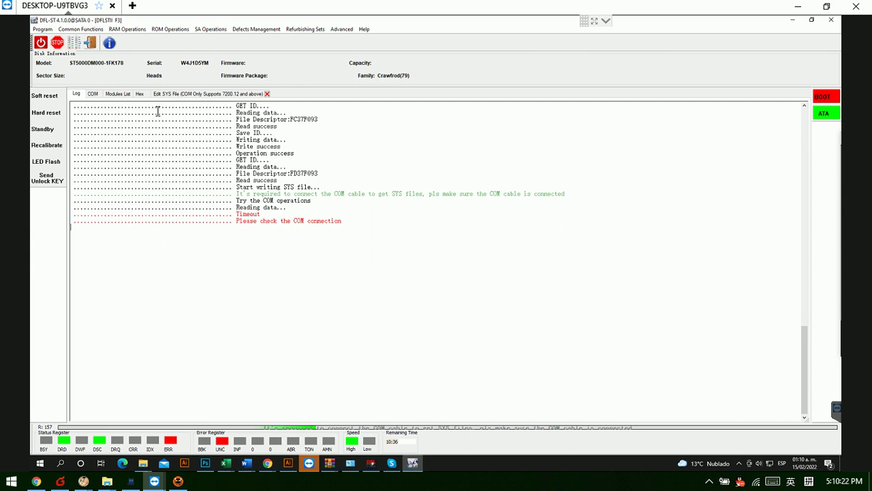
{"action": "left_click", "coordinate": [181, 95]}
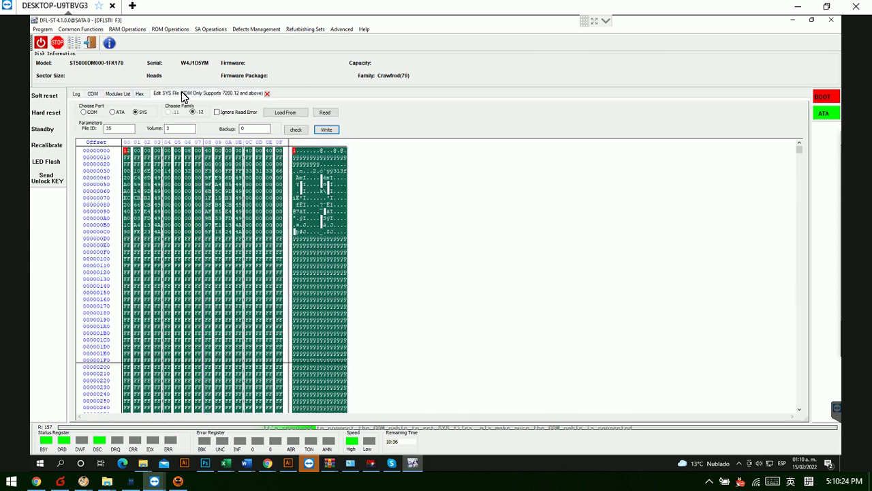
- Send ^Z three times in the COM terminal to break into the drive's diagnostic prompt
{"action": "left_click", "coordinate": [95, 94]}
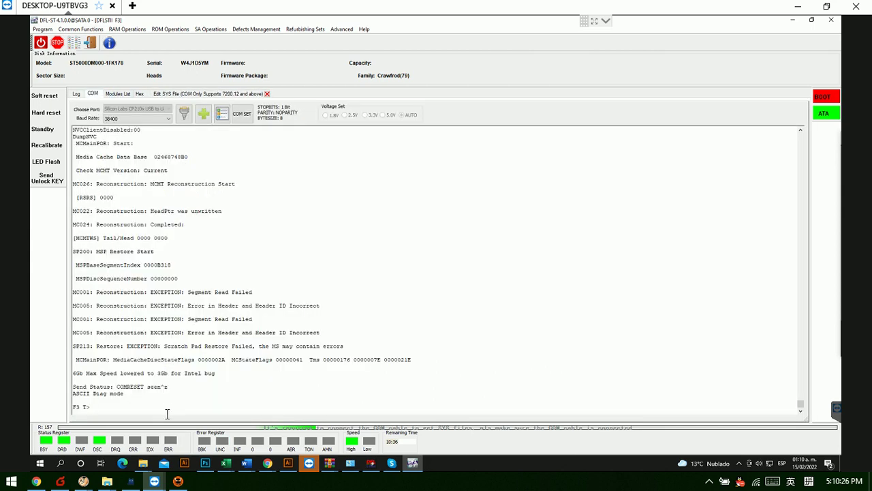
{"action": "key", "text": "ctrl+z"}
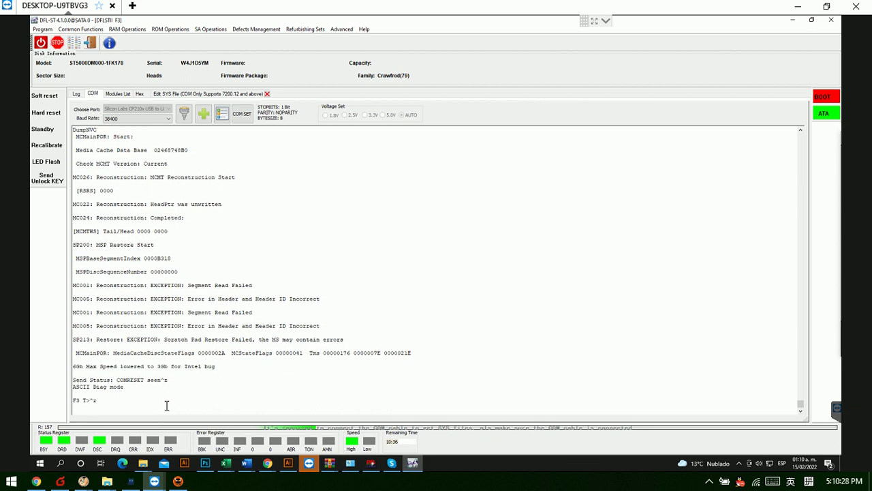
{"action": "key", "text": "ctrl+z"}
{"action": "key", "text": "ctrl+z"}
{"action": "key", "text": "ctrl+z"}
{"action": "key", "text": "ctrl+z"}
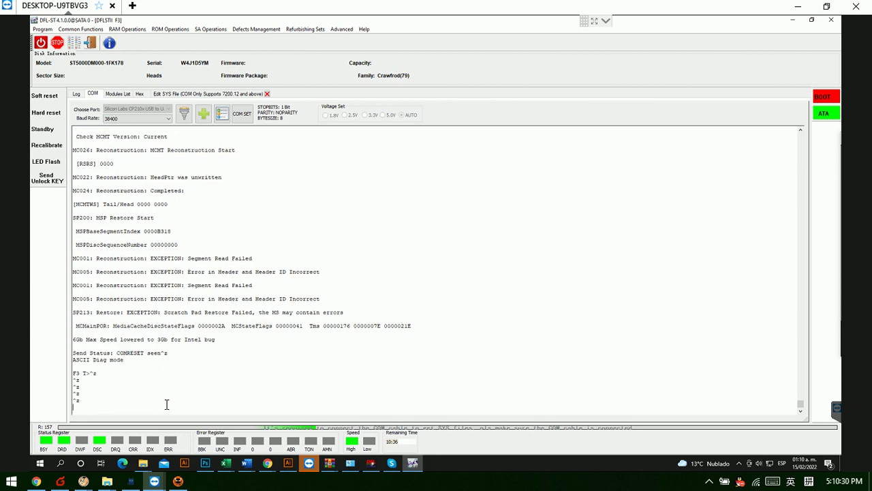
{"action": "key", "text": "ctrl+z"}
{"action": "key", "text": "ctrl+z"}
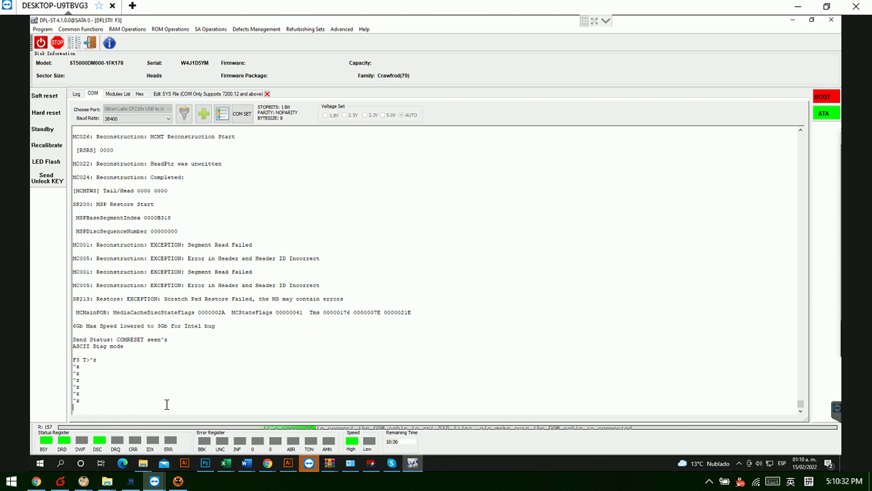
- Power-cycle the drive so it spins up and reports RECOV Servo Op=0100 Resp=0005
{"action": "left_click", "coordinate": [42, 45]}
{"action": "left_click", "coordinate": [42, 45]}
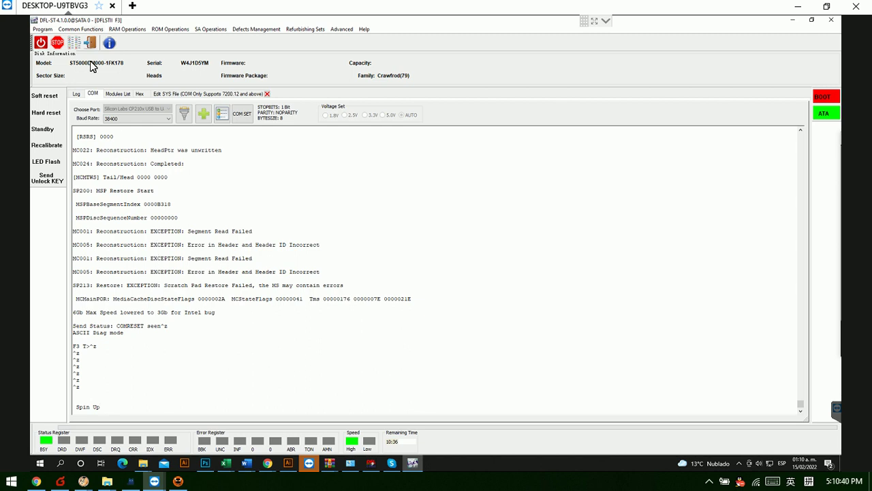
{"action": "left_click", "coordinate": [92, 44]}
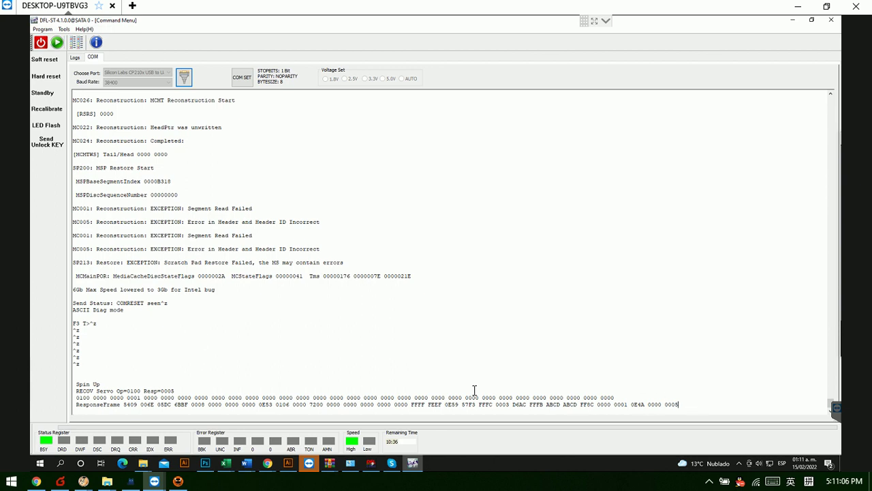
- Clear the spin-up and RECOV Servo response lines from the terminal
{"action": "left_click_drag", "start_coordinate": [679, 405], "coordinate": [71, 386]}
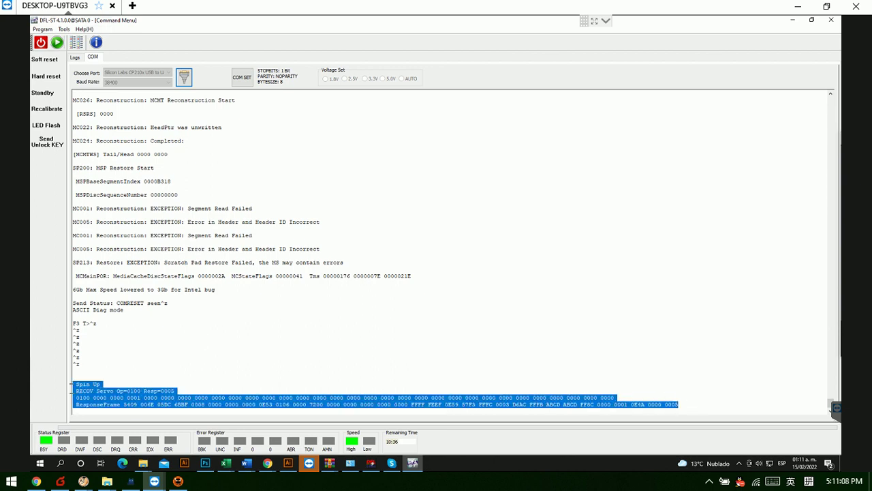
{"action": "left_click", "coordinate": [188, 356]}
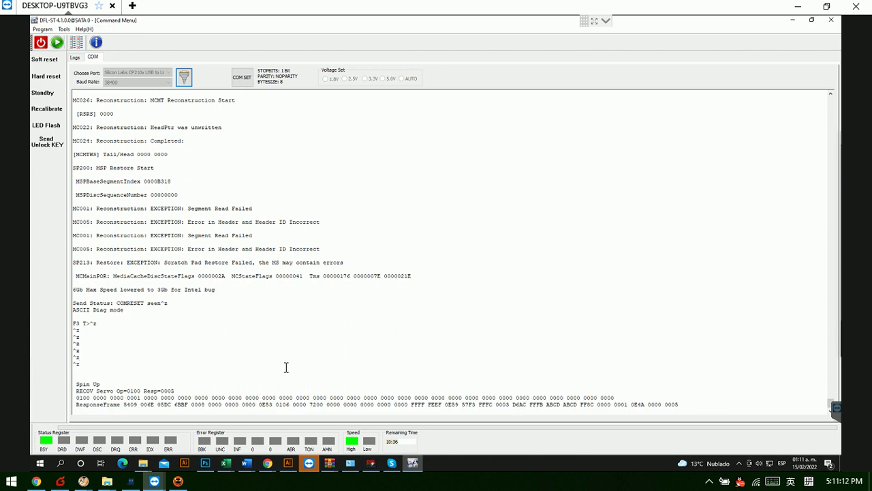
{"action": "left_click_drag", "start_coordinate": [177, 392], "coordinate": [83, 386]}
{"action": "left_click", "coordinate": [182, 374]}
- Power-cycle the drive and send the unlock key so it boots to MSP Restore Passed
{"action": "left_click", "coordinate": [40, 44]}
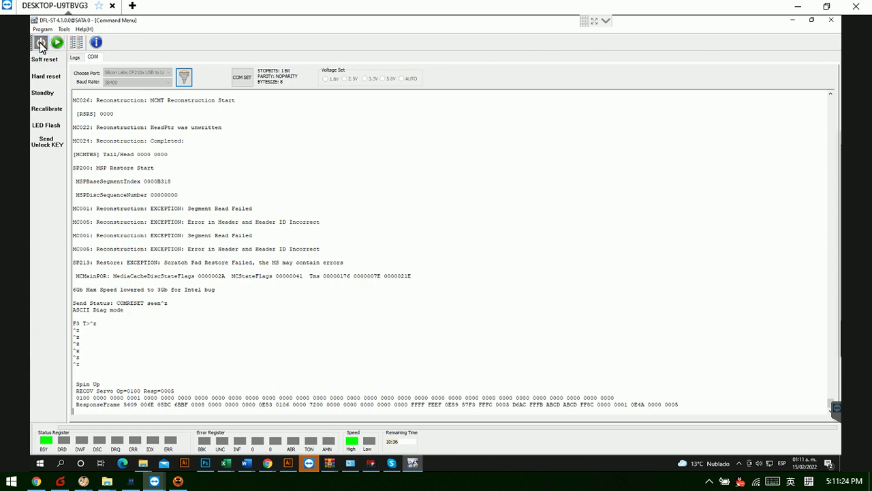
{"action": "left_click", "coordinate": [165, 339]}
{"action": "left_click", "coordinate": [41, 44]}
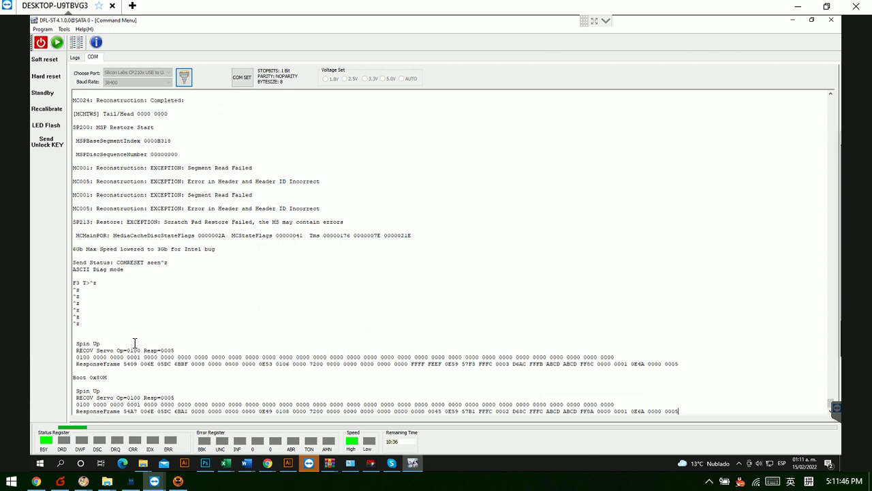
{"action": "left_click", "coordinate": [48, 143]}
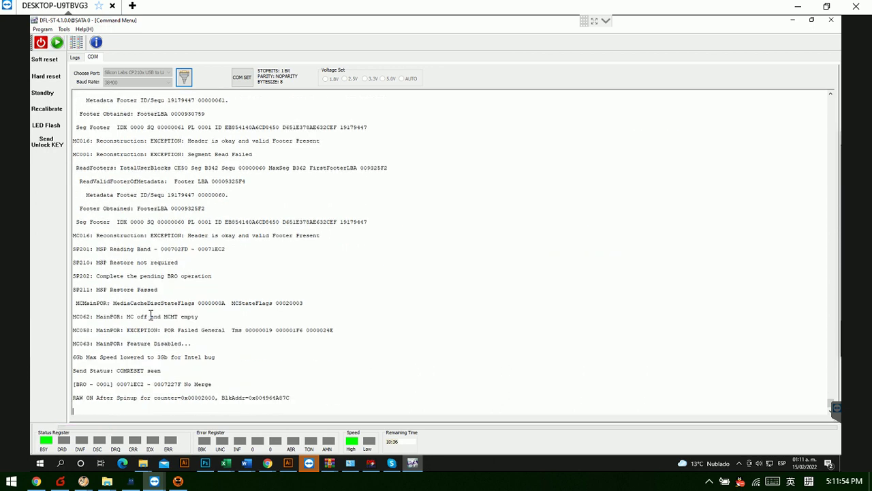
- Start a repair session and load the ST5000DM000-1FK178 details (firmware CC49, 4657.53GB)
{"action": "left_click", "coordinate": [57, 44]}
{"action": "left_click", "coordinate": [438, 238]}
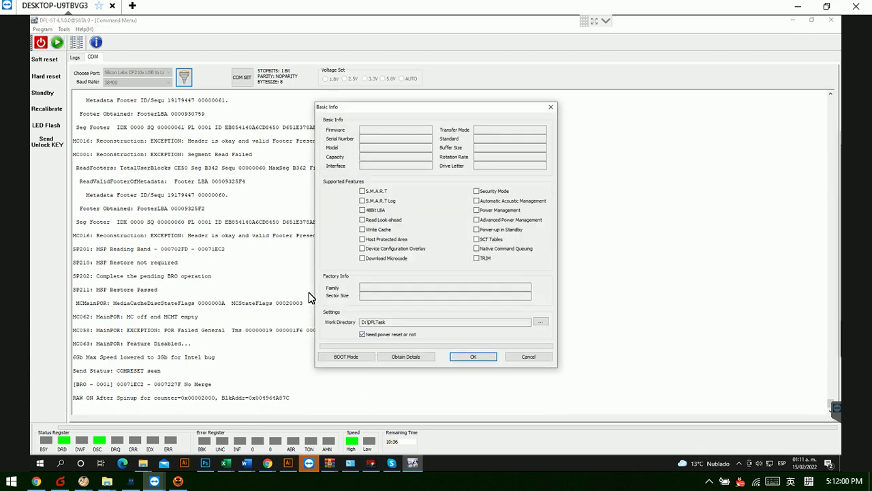
{"action": "left_click", "coordinate": [416, 355]}
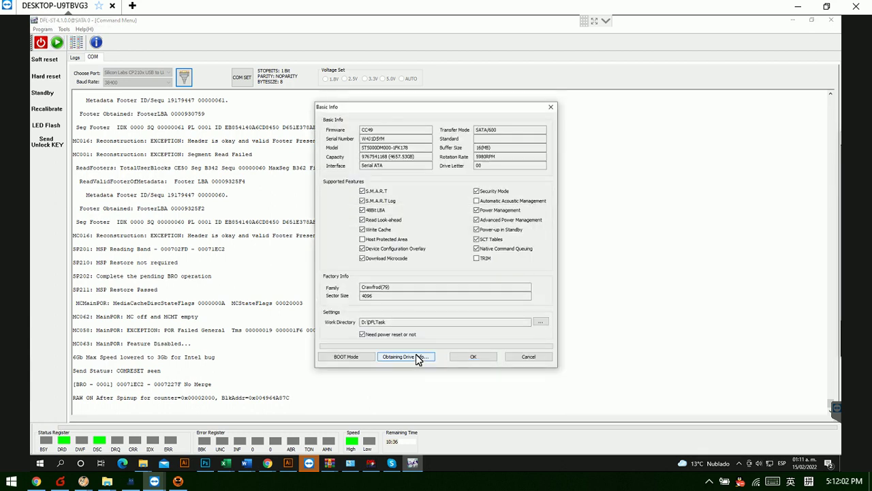
{"action": "left_click", "coordinate": [479, 358]}
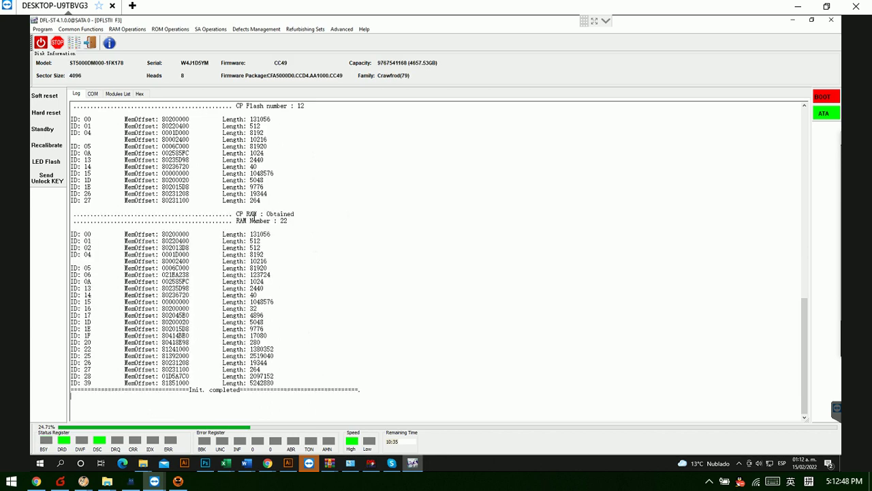
- Scroll through the modules list, 00 Reserved Defect Table to 57, and open SA Operations
{"action": "left_click", "coordinate": [119, 94]}
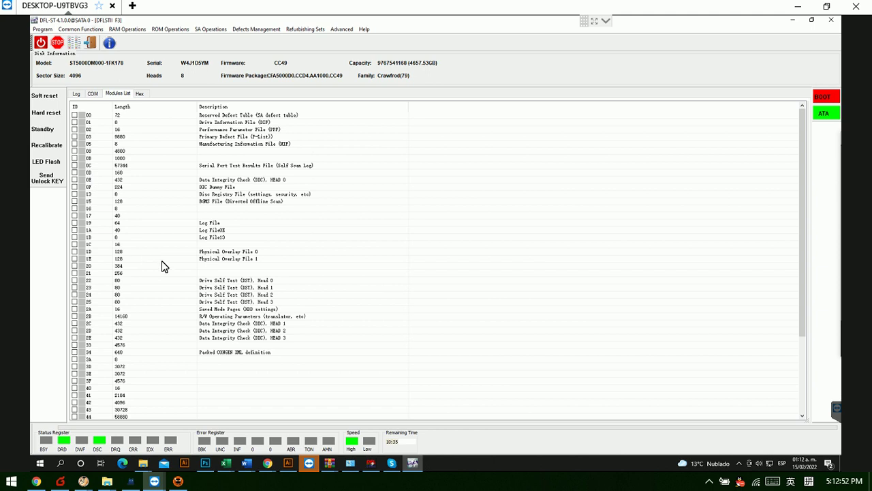
{"action": "scroll", "coordinate": [163, 257], "scroll_direction": "down", "scroll_amount": 5}
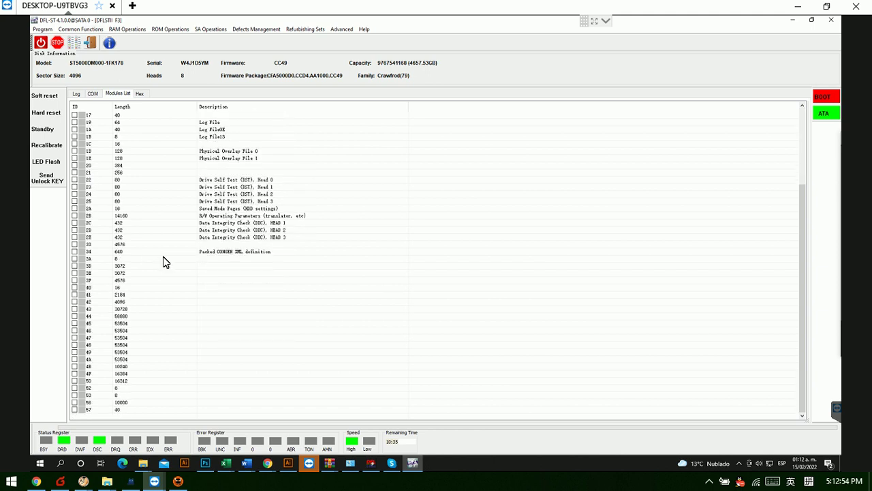
{"action": "scroll", "coordinate": [162, 256], "scroll_direction": "up", "scroll_amount": 5}
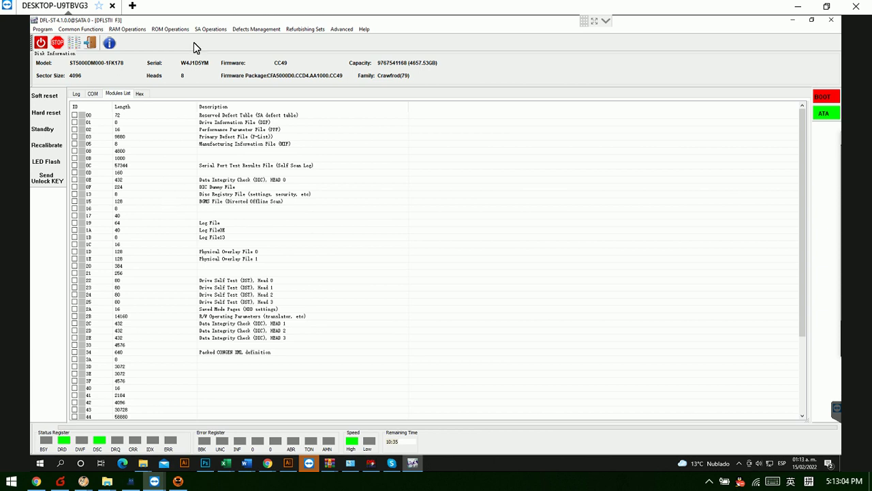
{"action": "left_click", "coordinate": [211, 30]}
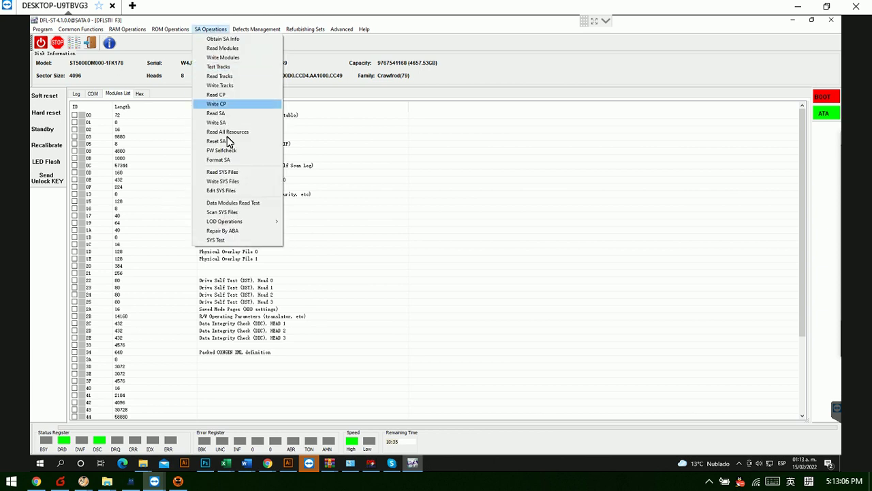
- Set up Edit SYS Files in SYS mode with File ID 35 and Volume 3
{"action": "left_click", "coordinate": [222, 192]}
{"action": "left_click", "coordinate": [121, 129]}
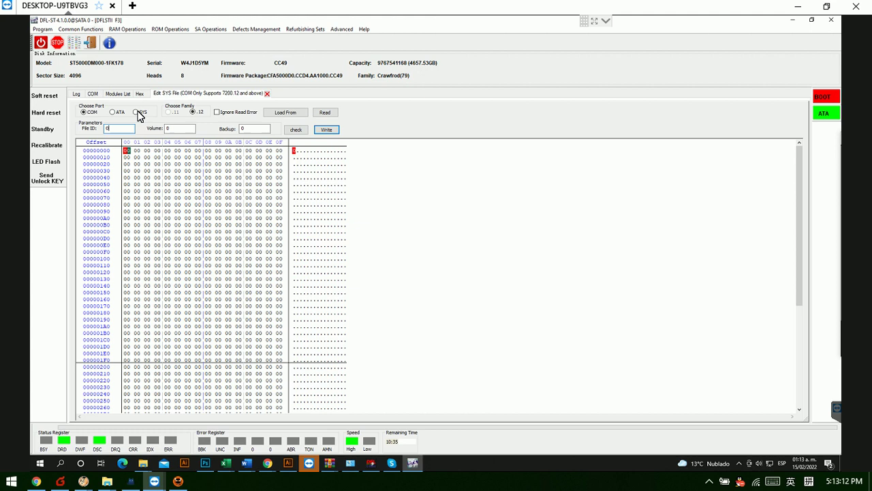
{"action": "left_click", "coordinate": [139, 113]}
{"action": "double_click", "coordinate": [119, 129]}
{"action": "type", "text": "35"}
{"action": "double_click", "coordinate": [171, 128]}
{"action": "type", "text": "3"}
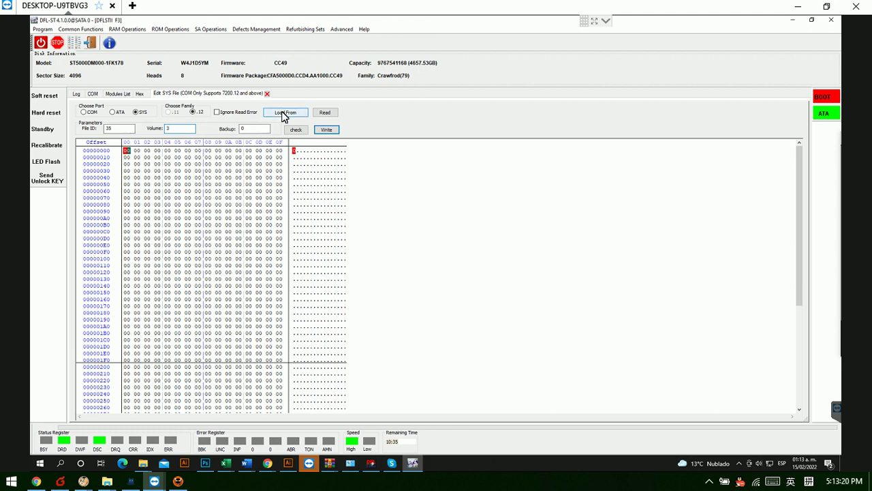
- Load 35.rpm from disk and write it to the drive without checking
{"action": "left_click", "coordinate": [284, 114]}
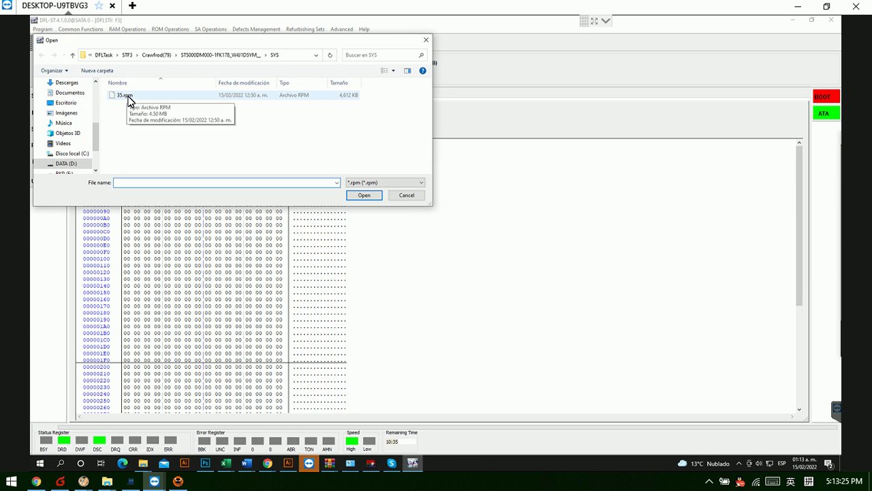
{"action": "double_click", "coordinate": [129, 96]}
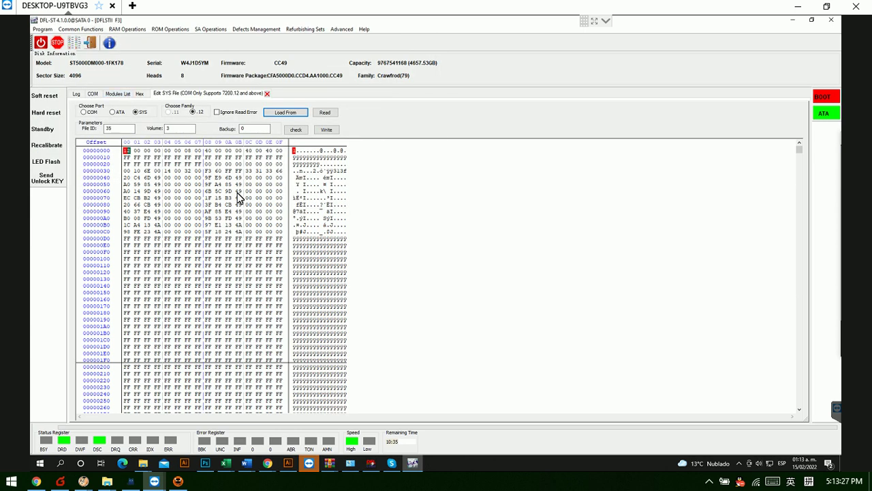
{"action": "left_click", "coordinate": [328, 131]}
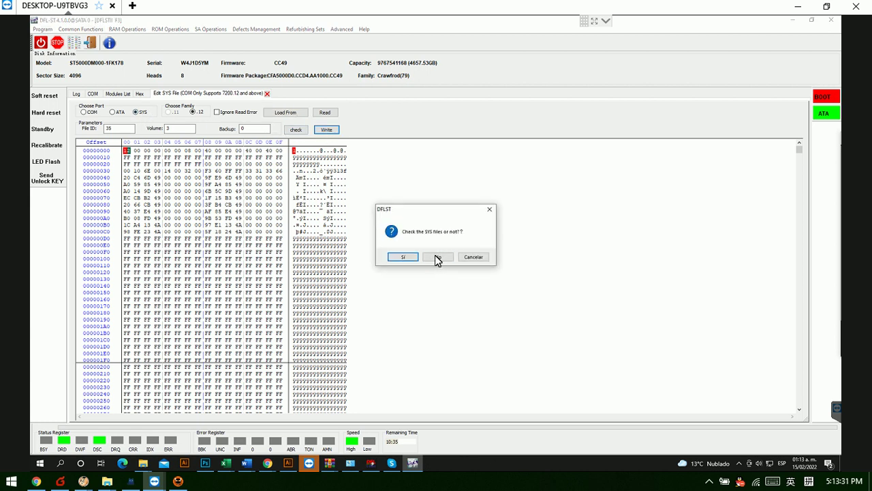
{"action": "left_click", "coordinate": [438, 258]}
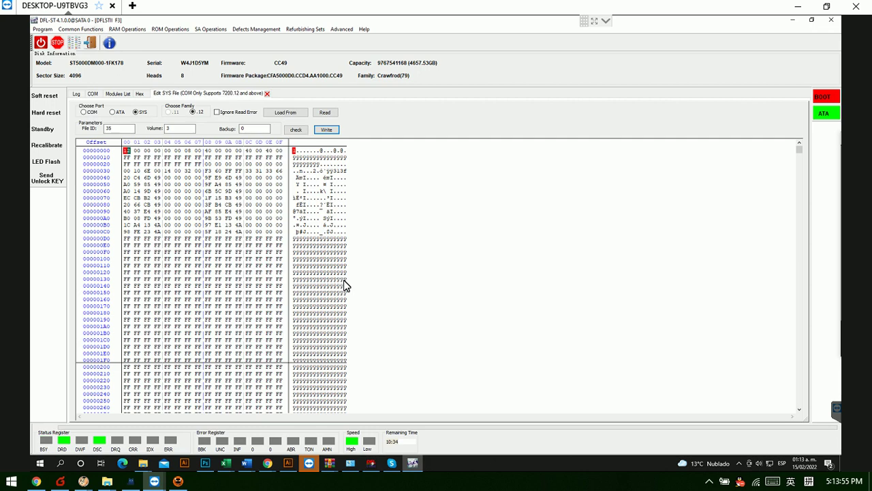
- Check the COM log for the SYS file write result
{"action": "left_click", "coordinate": [92, 94]}
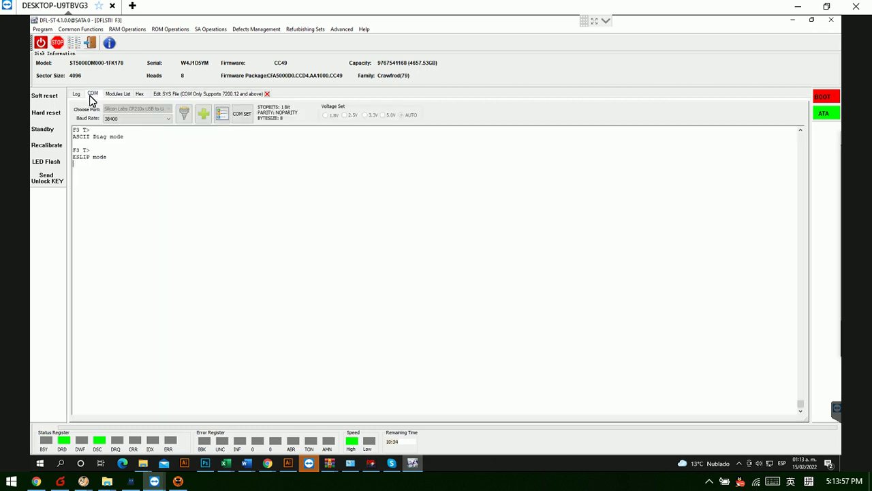
{"action": "left_click", "coordinate": [82, 96]}
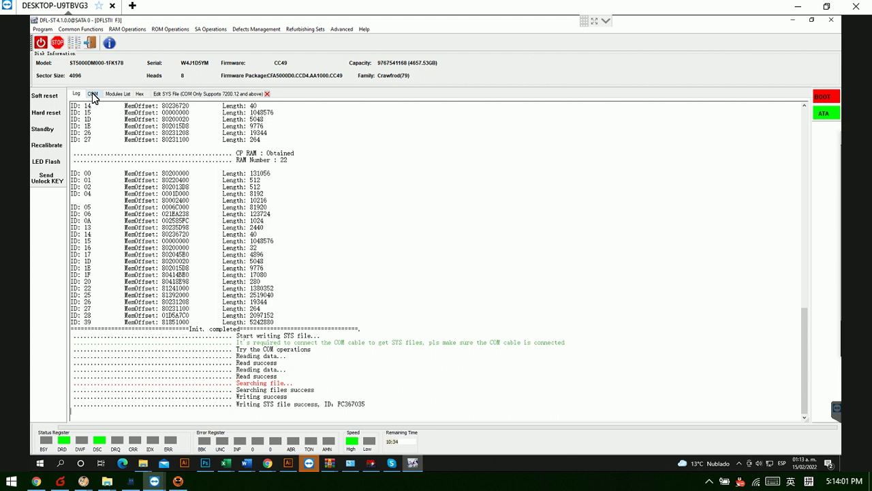
{"action": "left_click", "coordinate": [91, 95]}
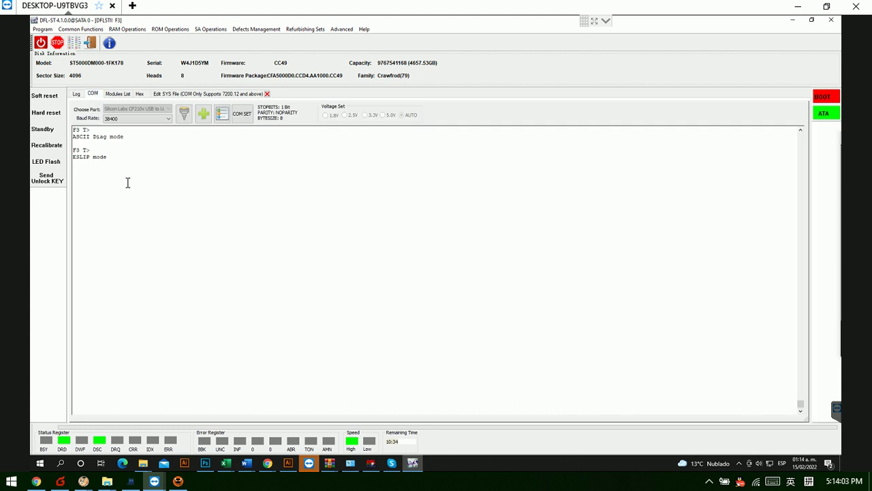
- Enter ASCII diagnostic mode with ^Z, then run i4,1,22 and m0,6,3,,,,,22
{"action": "key", "text": "ctrl+z"}
{"action": "type", "text": ",1,22"}
{"action": "key", "text": "Return"}
{"action": "type", "text": "m"}
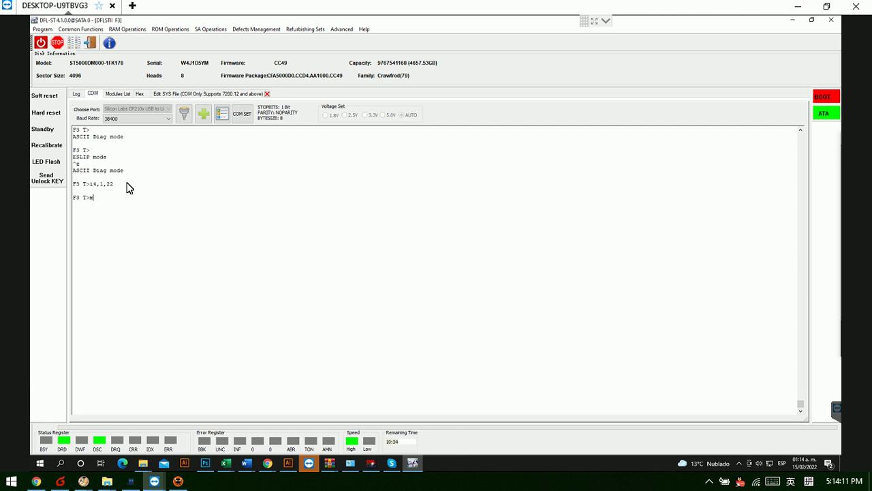
{"action": "type", "text": "0,6,3,,,,,22"}
{"action": "key", "text": "Return"}
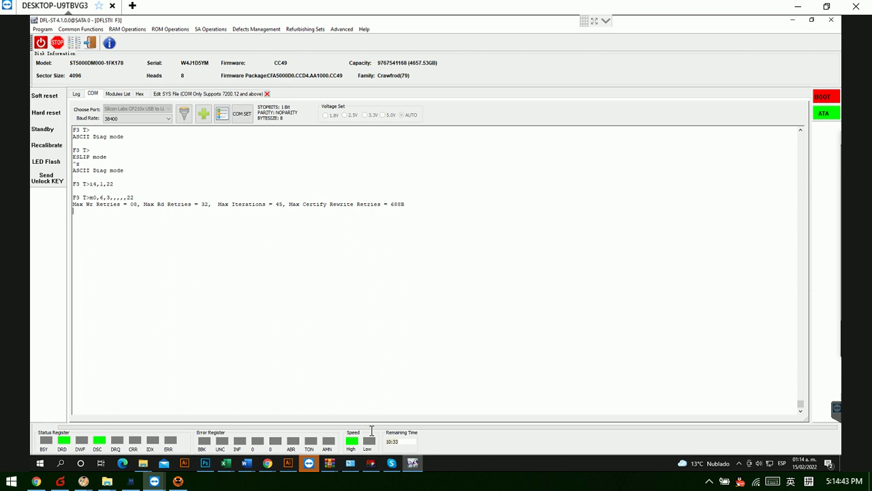
- Enlarge the DFL cPanel, select SATA 0, then minimise it and dismiss the mail notification
{"action": "left_click", "coordinate": [371, 464]}
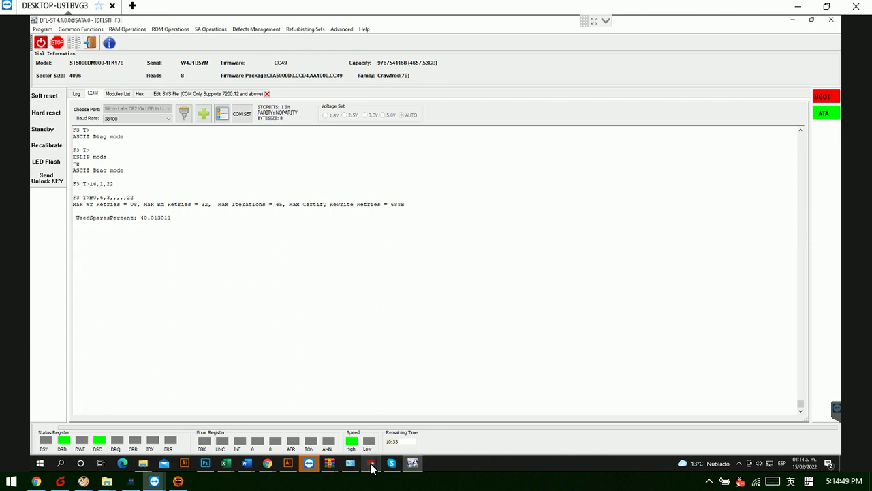
{"action": "left_click", "coordinate": [371, 464]}
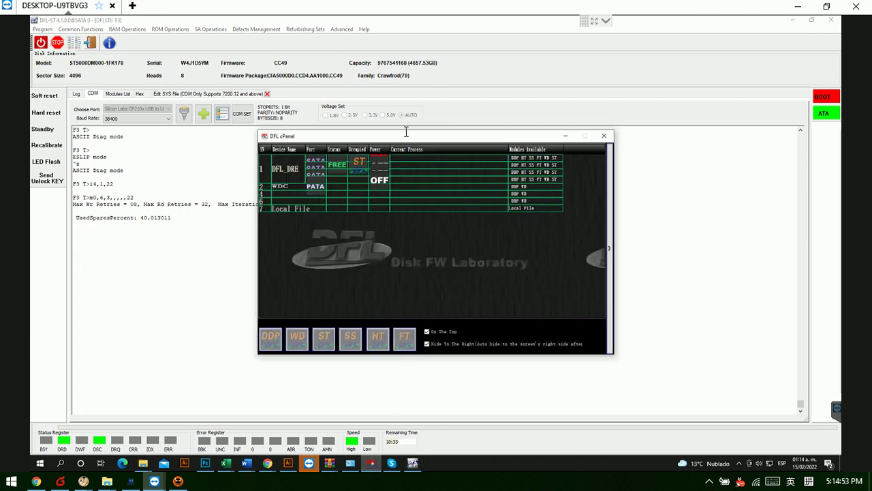
{"action": "left_click_drag", "start_coordinate": [406, 131], "coordinate": [397, 79]}
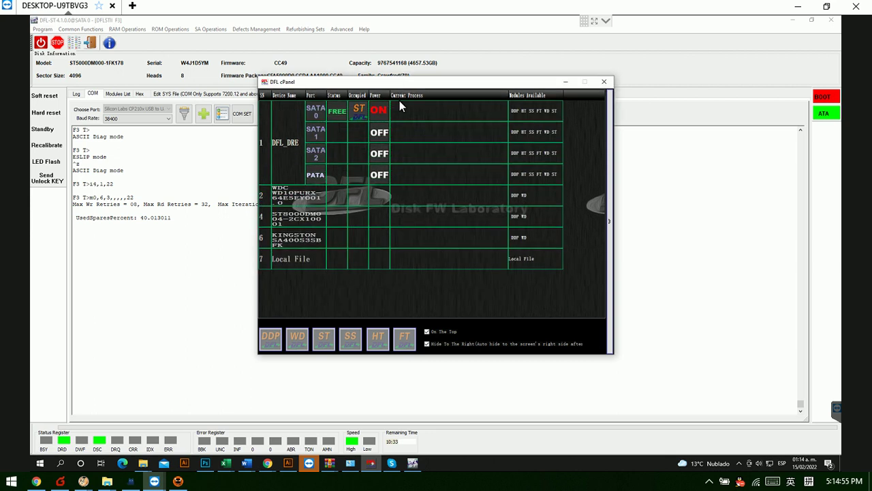
{"action": "left_click", "coordinate": [340, 115]}
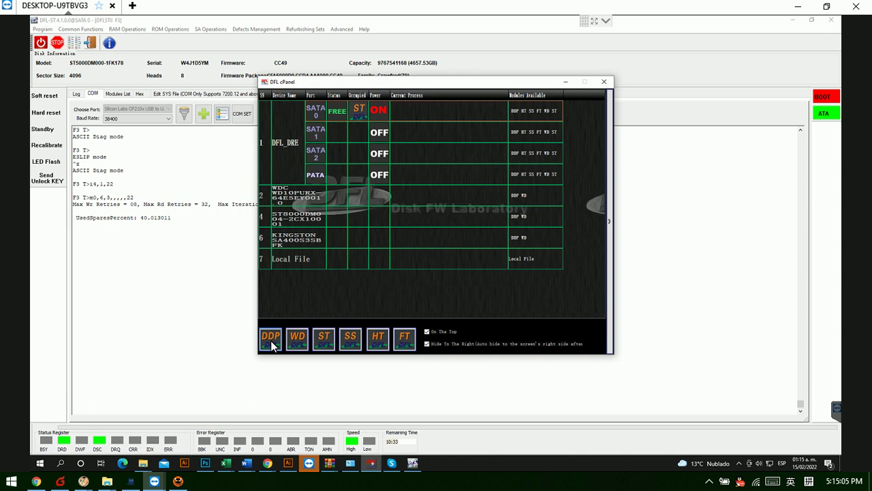
{"action": "left_click", "coordinate": [565, 83]}
{"action": "left_click", "coordinate": [598, 8]}
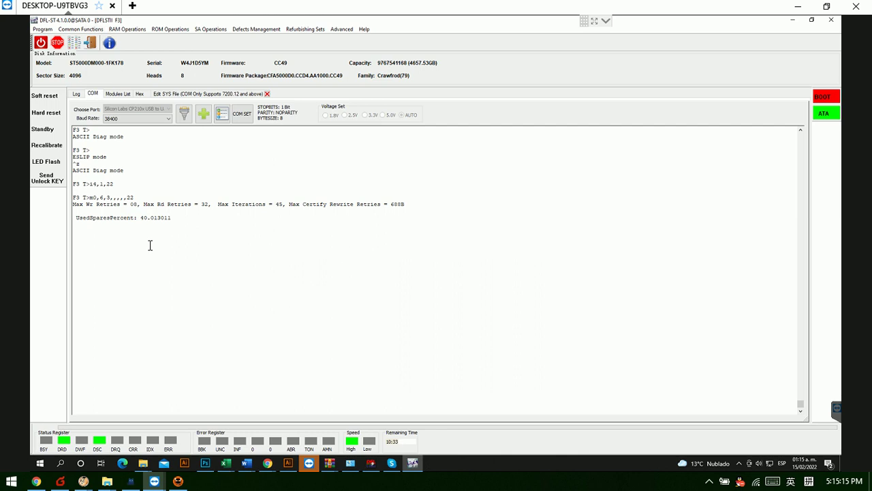